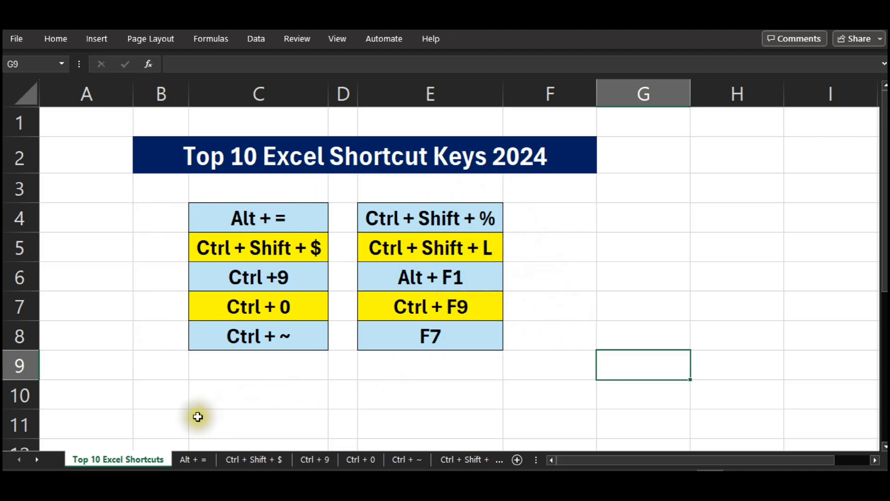
Open the "Alt + =" worksheet.
left_click(184, 468)
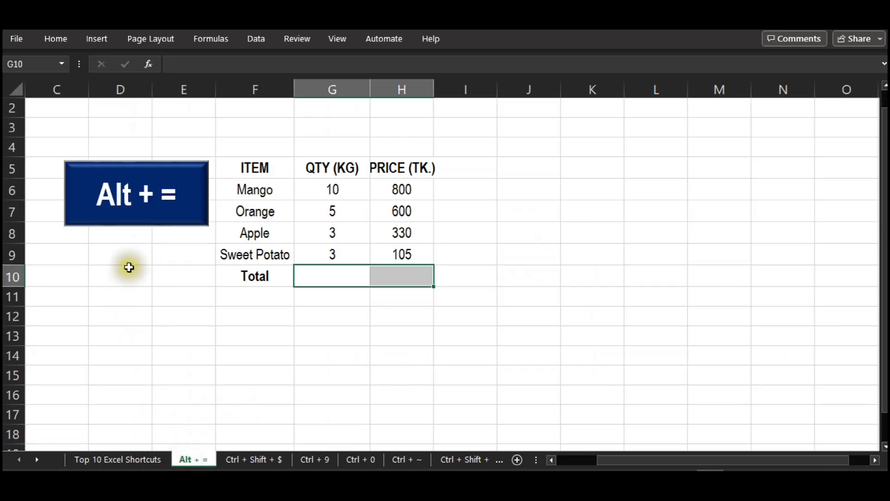
left_click(368, 341)
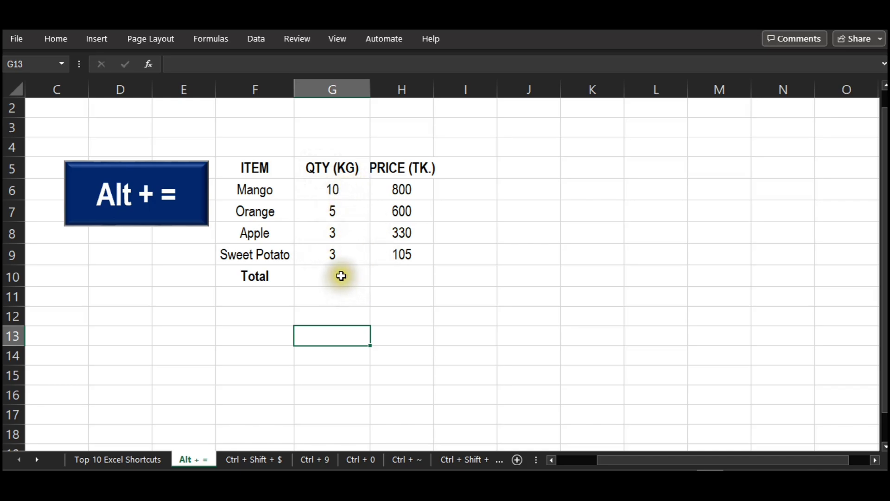
Total the quantities in cell G10 with a SUM formula over G6:G9.
left_click(342, 276)
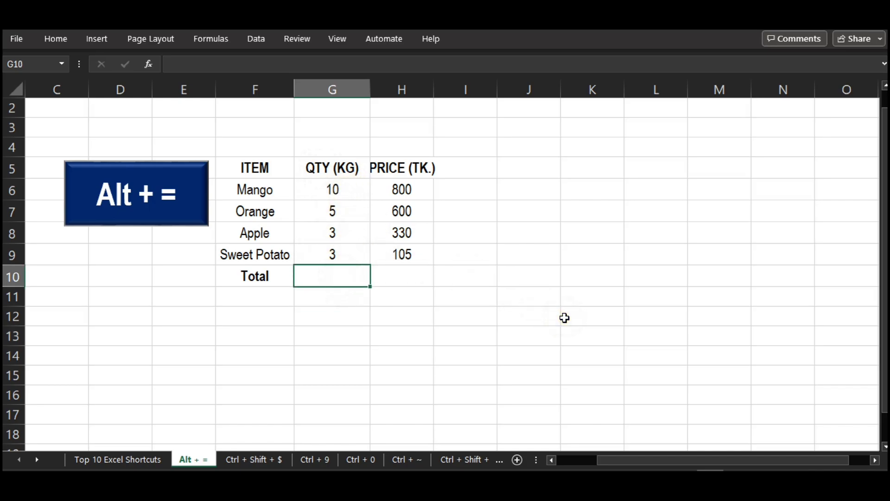
type("=sum")
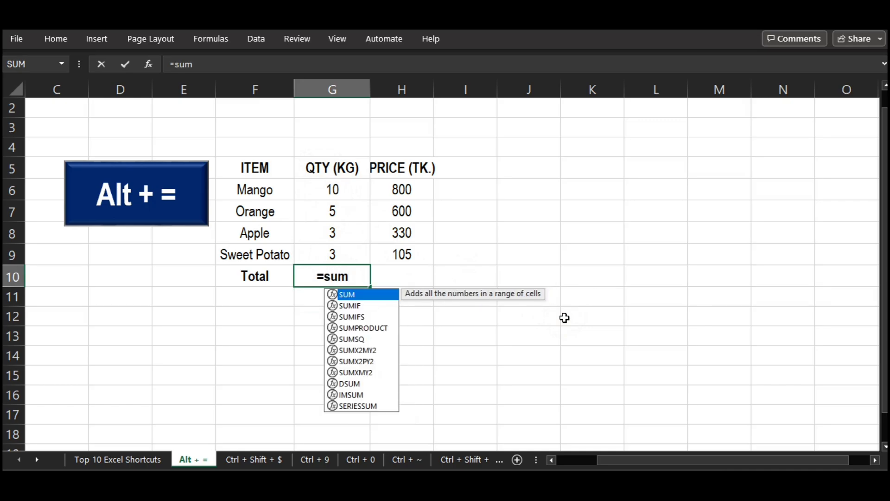
key("Tab")
key("Up")
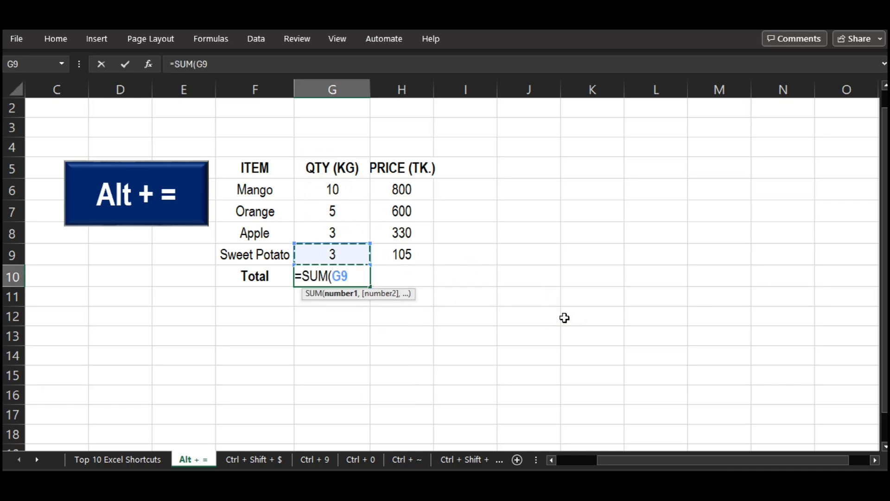
key("shift+Up")
key("shift+Up")
key("shift+Up")
key("Return")
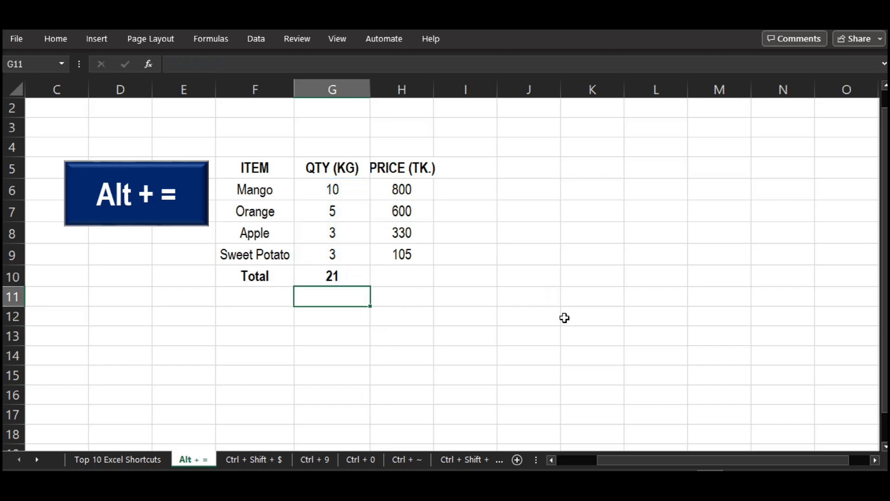
Clear the quantity total in G10 and total the quantities above it with AutoSum.
key("Up")
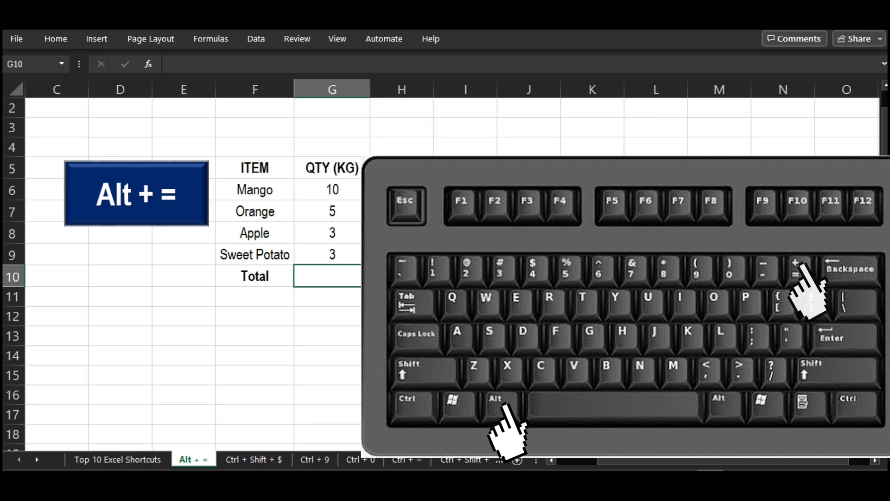
key("alt+equal")
key("Return")
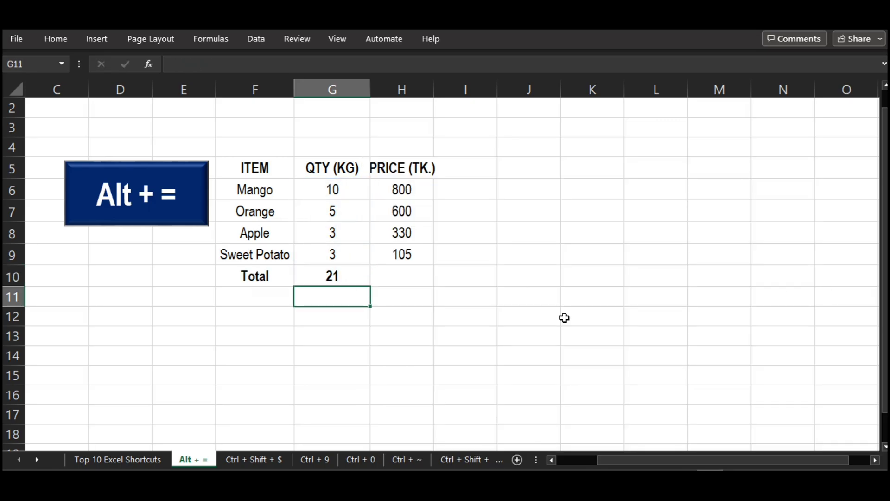
Total the PRICE (TK.) column in cell H10 with AutoSum and check the resulting formula.
key("Up")
key("Right")
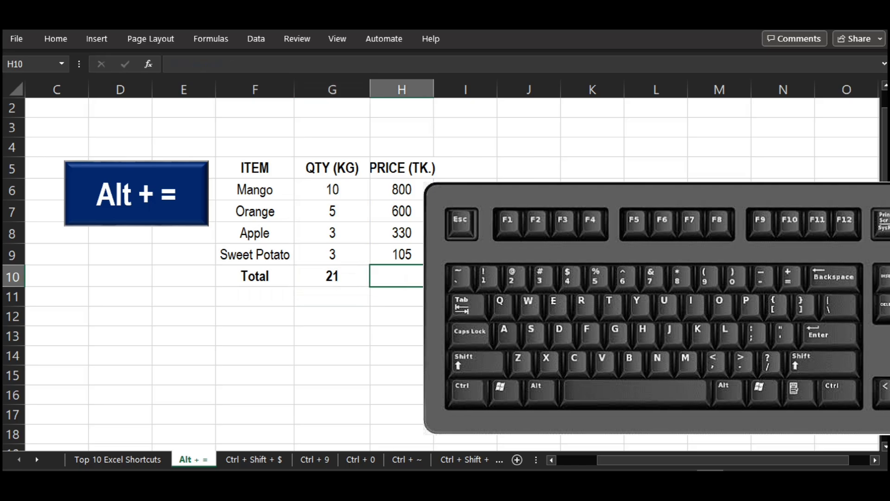
key("alt+equal")
key("Return")
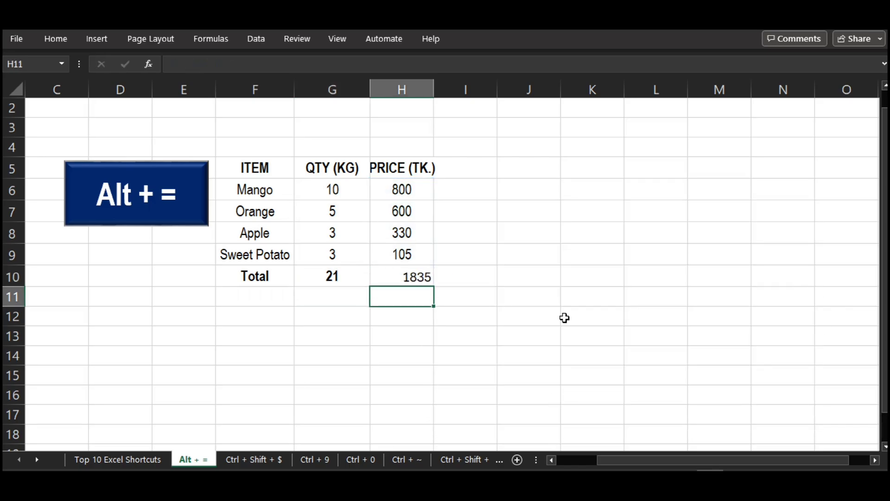
left_click(425, 278)
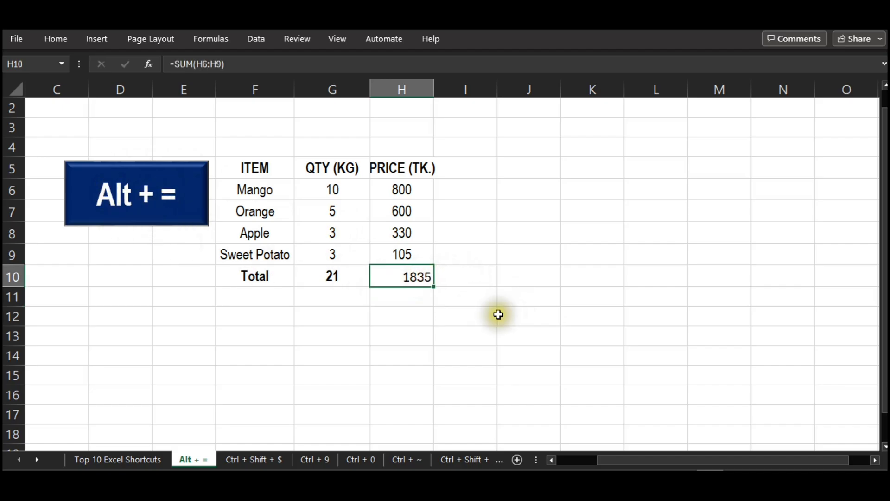
Open the "Ctrl + Shift + $" worksheet and look over the cells in the PRICE column.
left_click(258, 464)
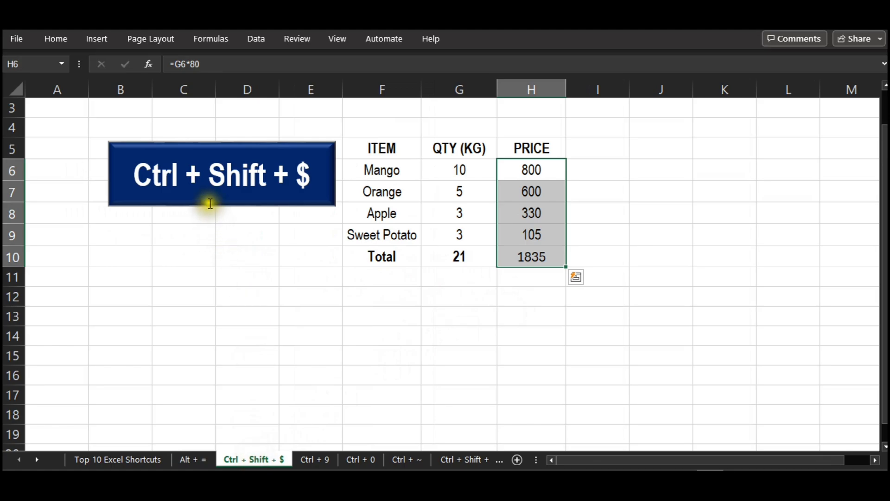
left_click(460, 295)
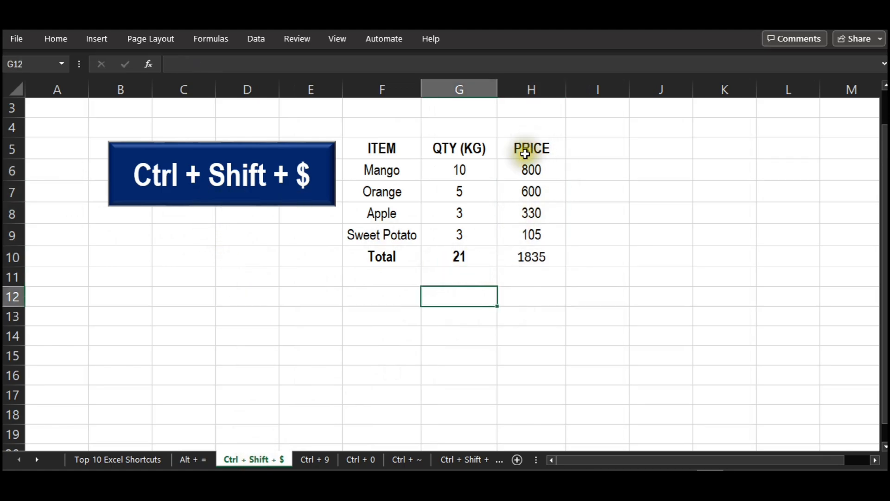
left_click(526, 171)
left_click(527, 200)
left_click(521, 232)
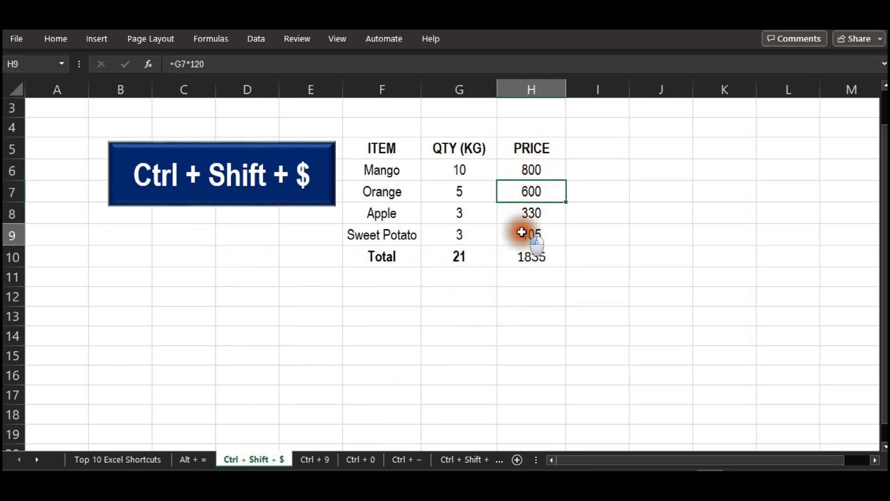
Try the Currency number format on the prices in H6:H10, and undo it.
left_click_drag(529, 164, 528, 256)
left_click(90, 42)
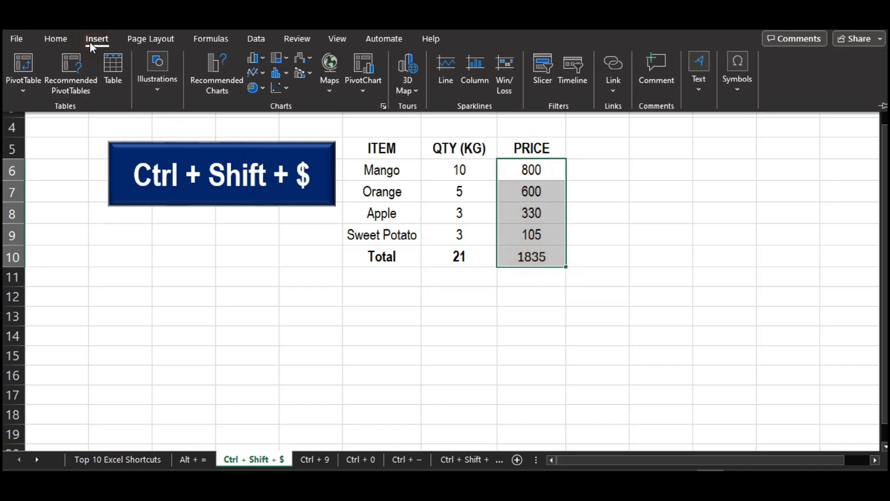
left_click(43, 36)
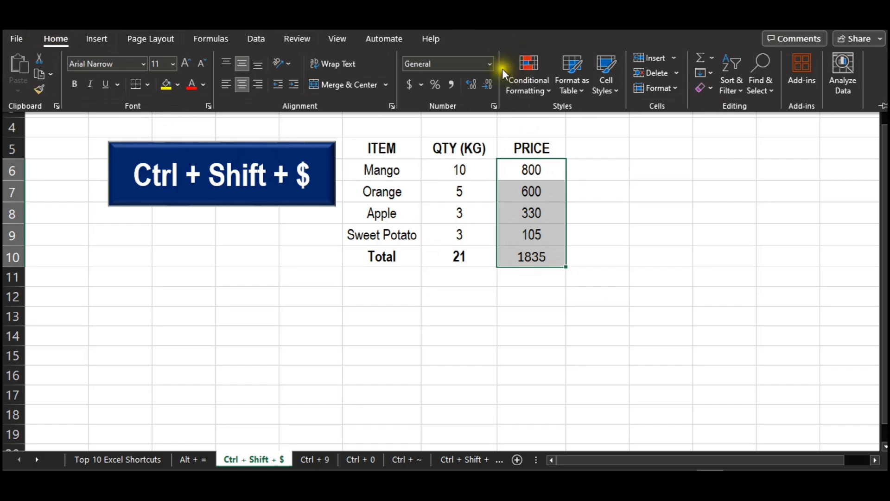
left_click(489, 64)
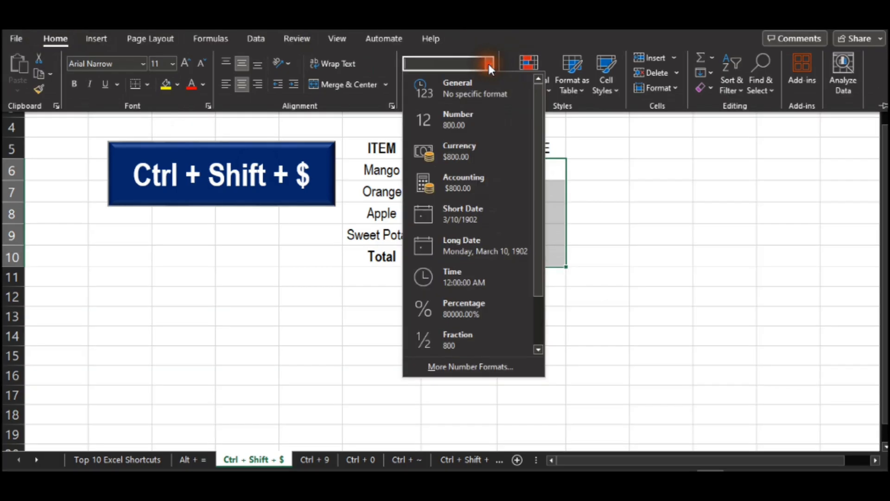
left_click(443, 157)
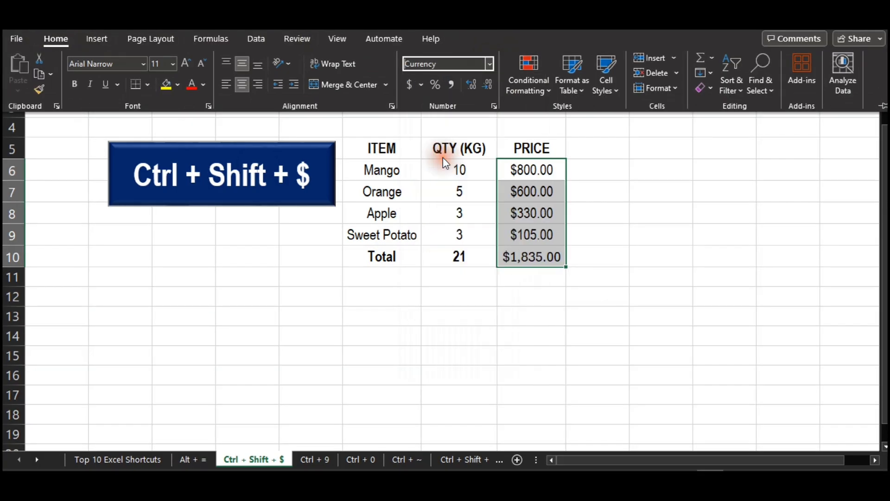
left_click(588, 221)
key("ctrl+z")
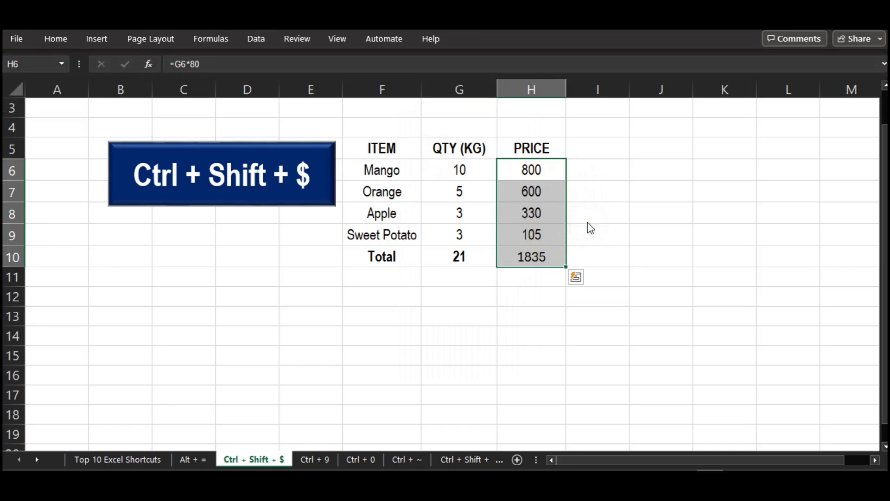
Apply the dollar currency format with two decimals to the prices and total in H6:H10.
left_click(588, 223)
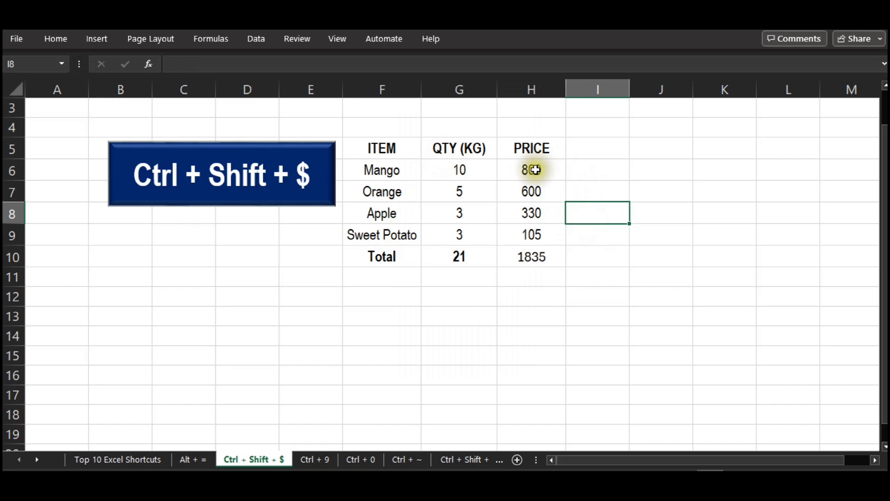
left_click_drag(532, 169, 536, 256)
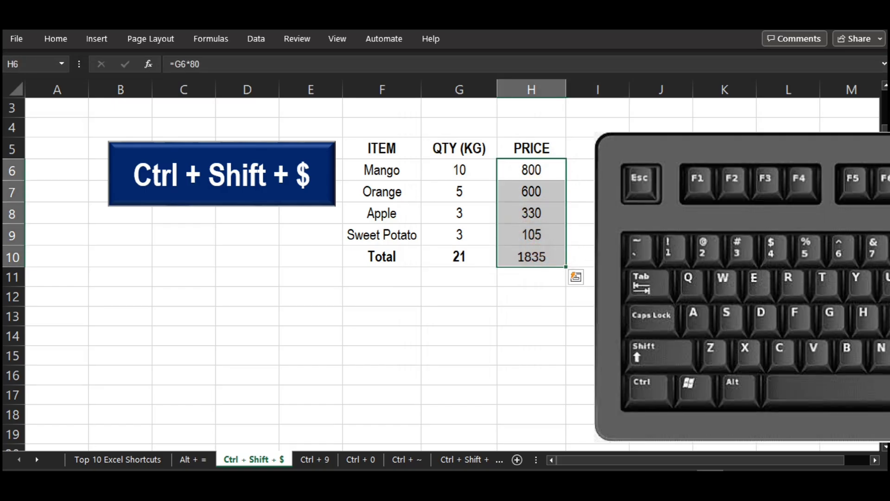
key("ctrl+shift+4")
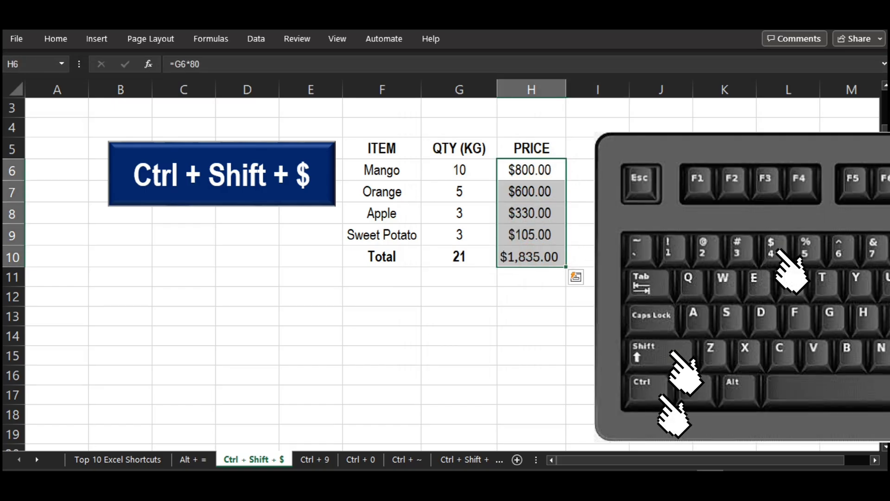
left_click(660, 277)
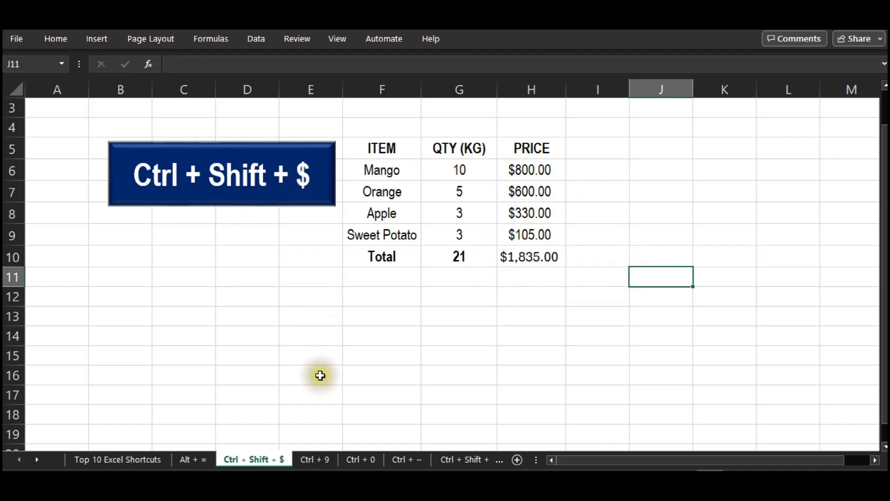
Open the "Ctrl + 9" worksheet with the order table.
left_click(319, 460)
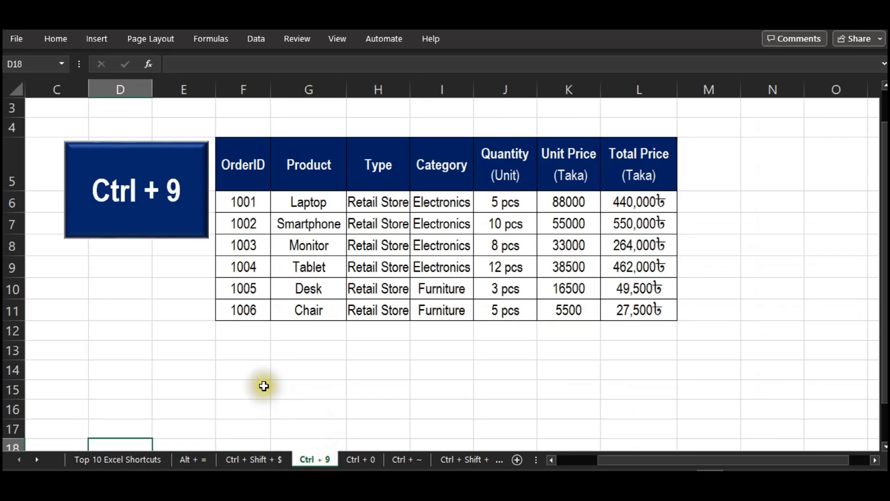
left_click(467, 374)
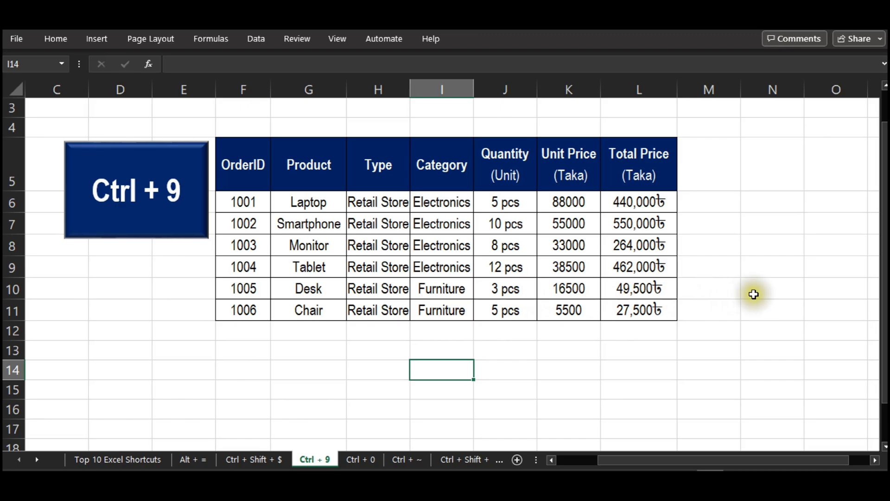
Try hiding row 10 with the Desk order, and undo it.
left_click(13, 289)
right_click(13, 289)
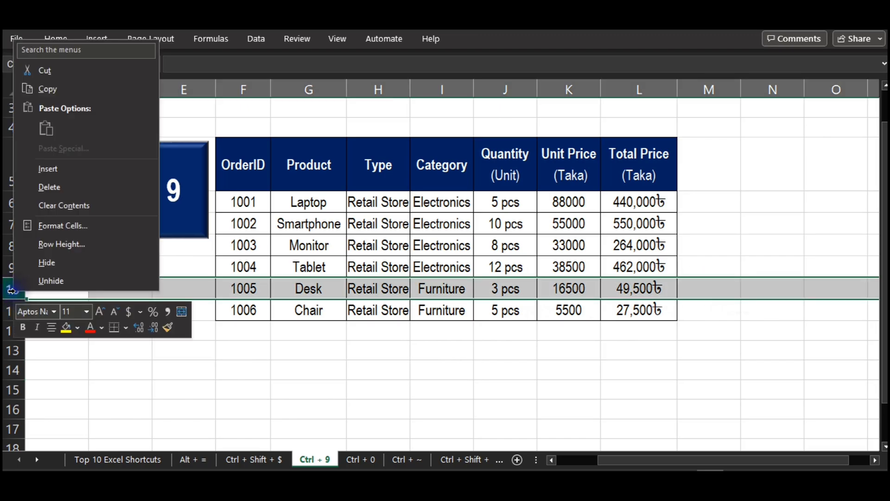
left_click(49, 265)
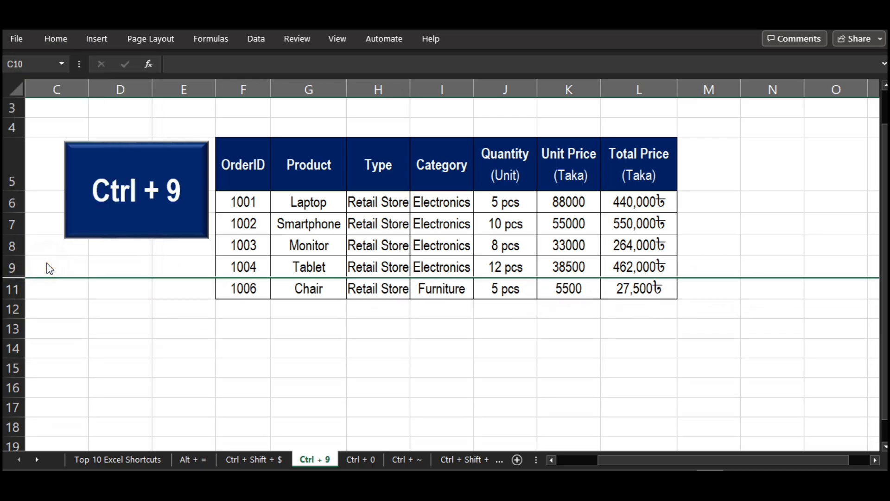
key("ctrl+z")
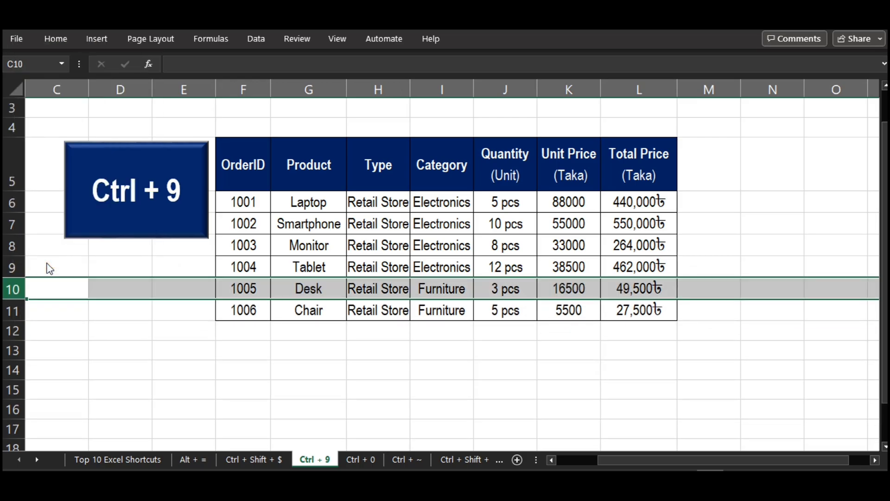
left_click(319, 325)
Hide row 10 with the Desk order and row 8 with the Monitor order.
left_click(243, 288)
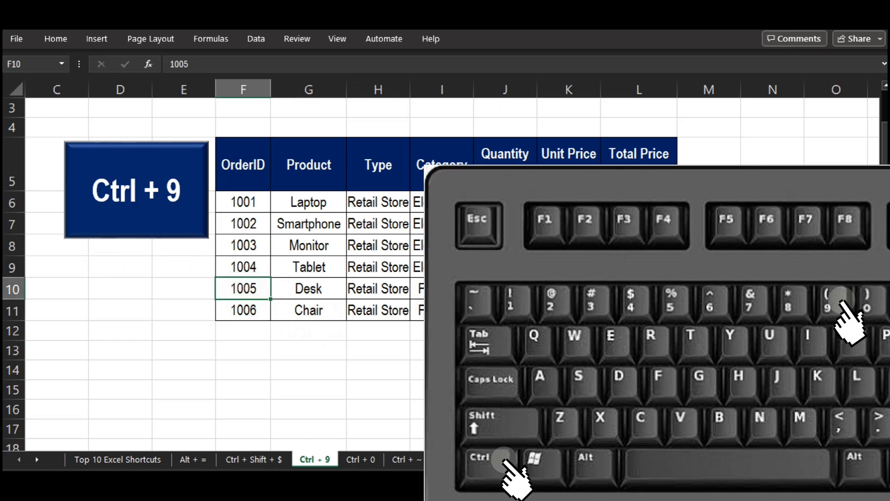
key("ctrl+9")
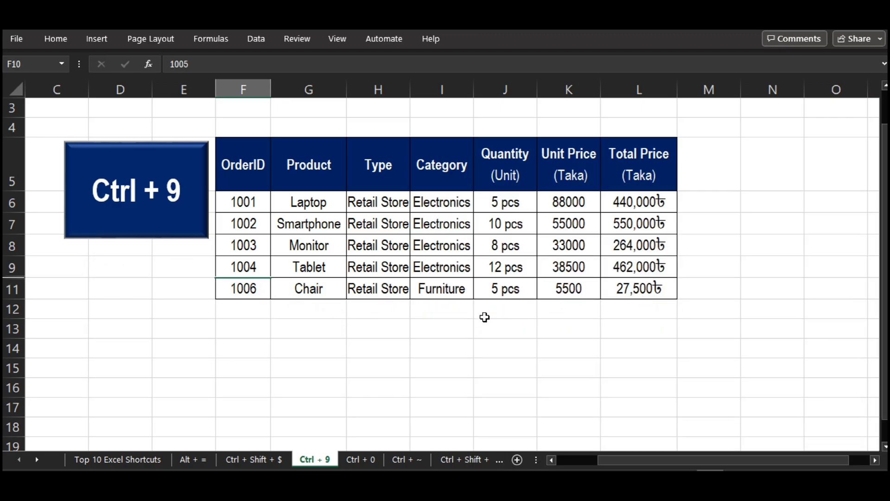
left_click(331, 247)
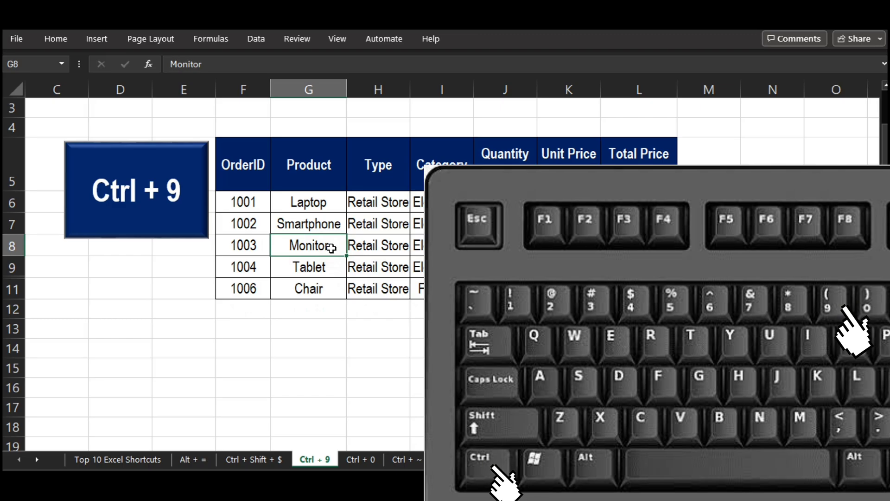
key("ctrl+9")
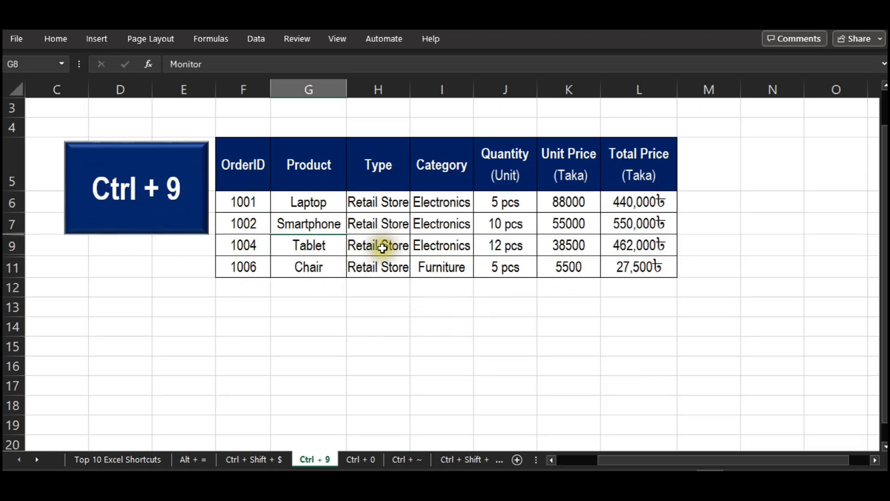
On the "Ctrl + 0" worksheet, hide column H containing the order Type.
left_click(365, 458)
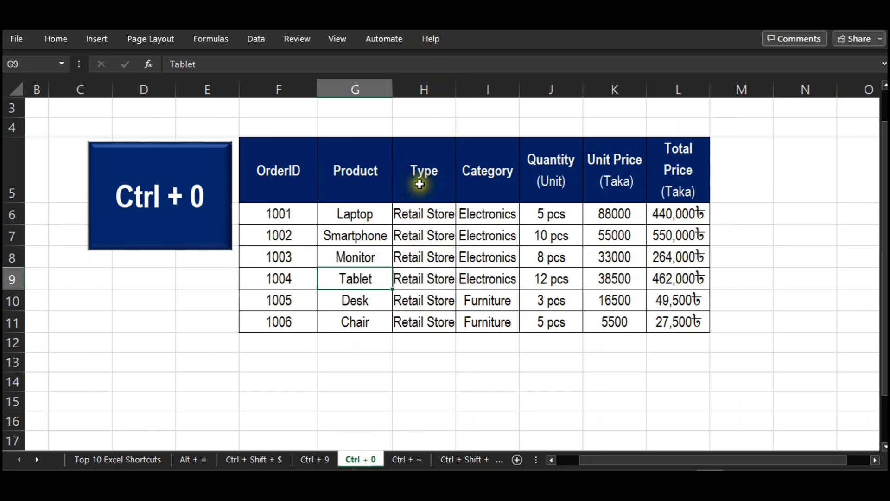
left_click(418, 90)
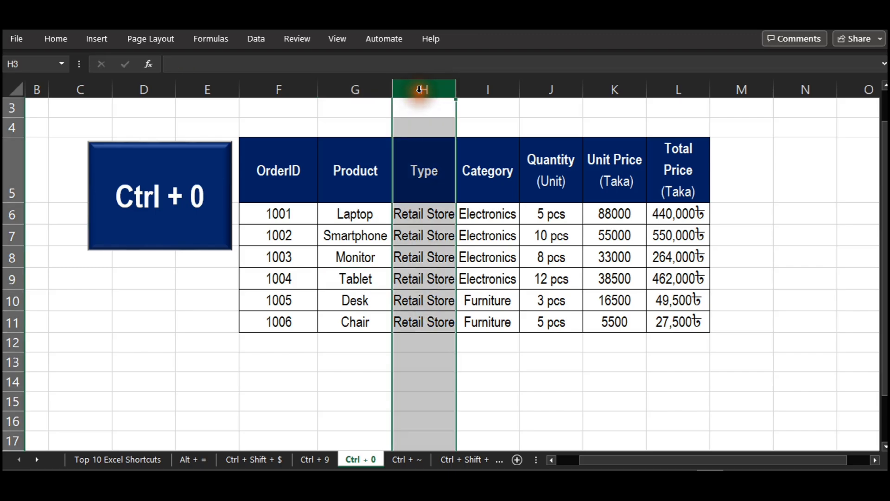
right_click(418, 89)
left_click(440, 315)
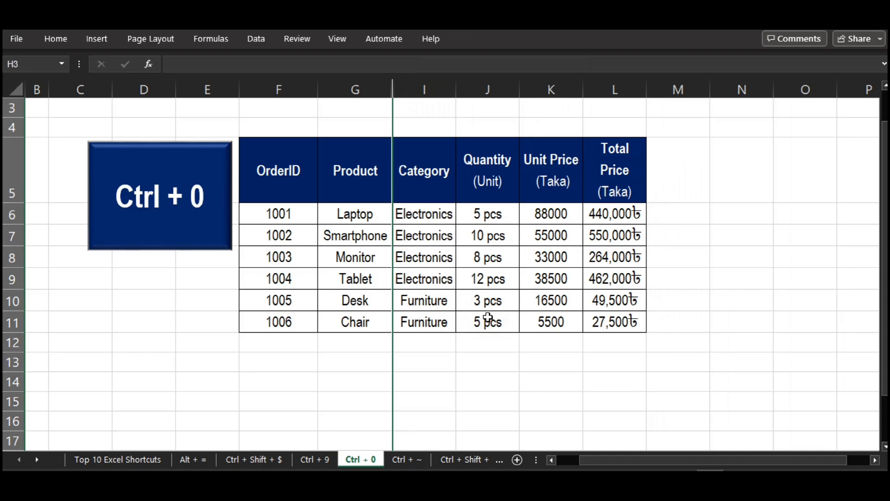
Undo the last column hiding, and hide column H with the Type and column I with the Category.
key("ctrl+z")
left_click(501, 213)
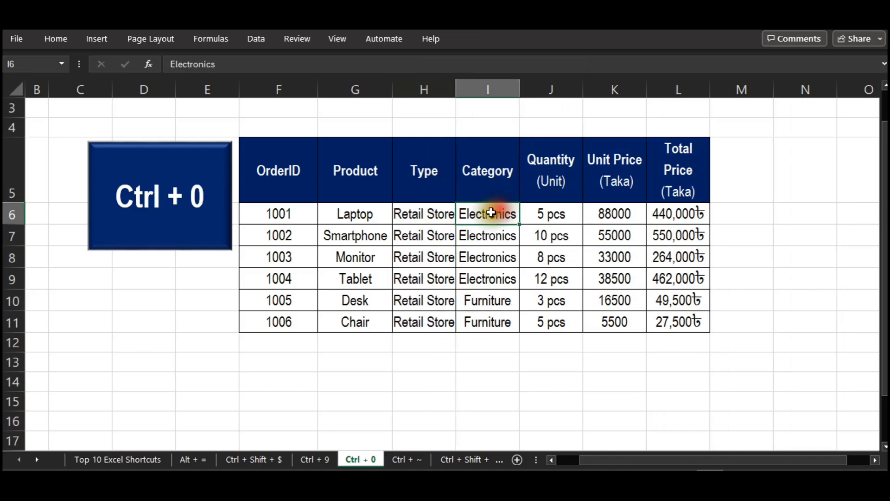
left_click(430, 183)
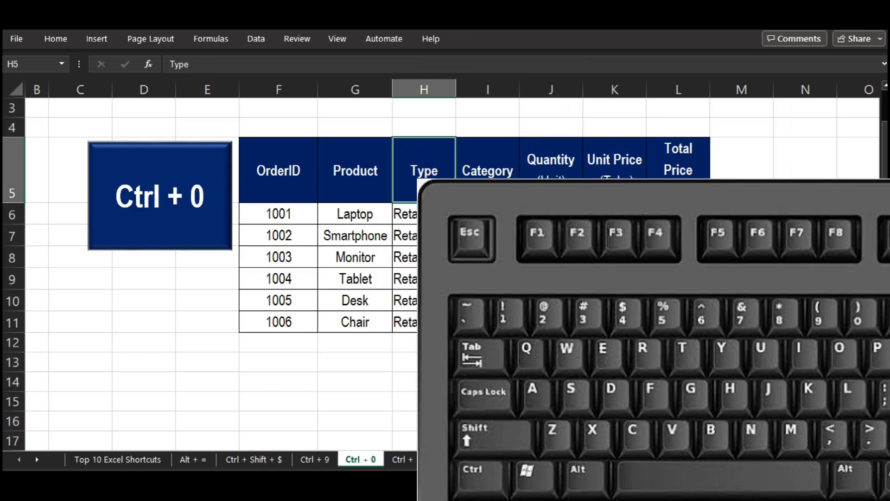
key("ctrl+0")
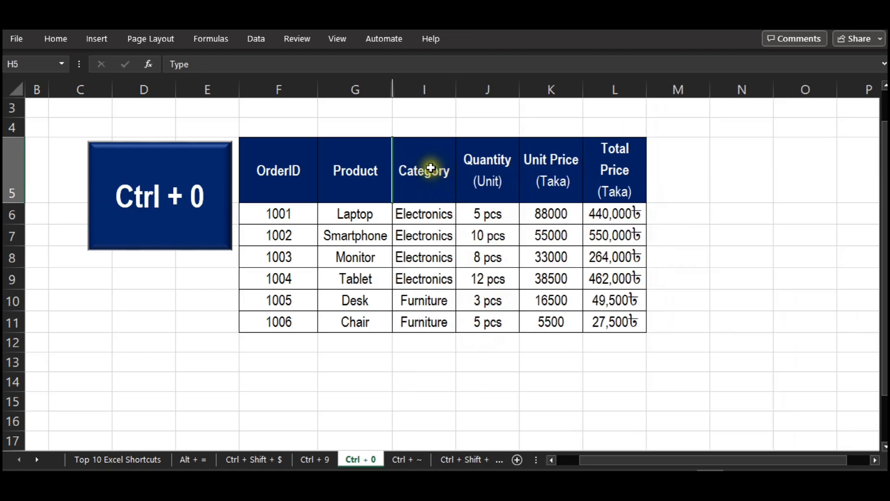
left_click(428, 167)
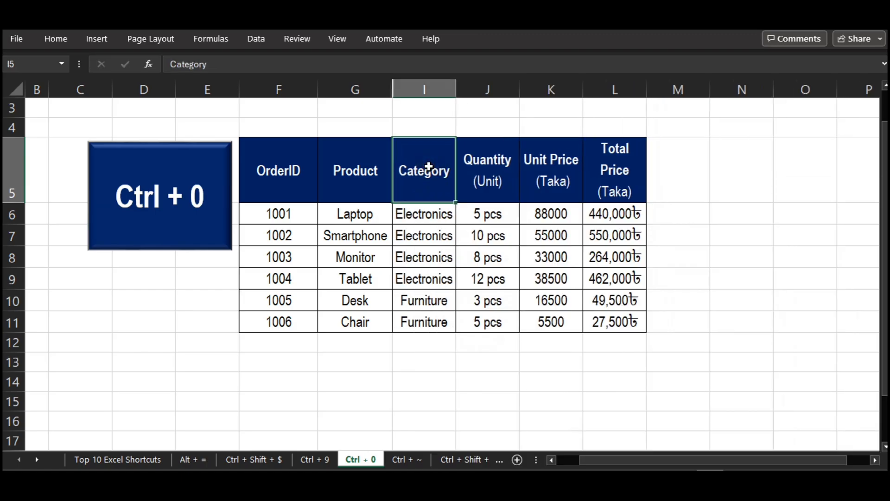
key("ctrl+0")
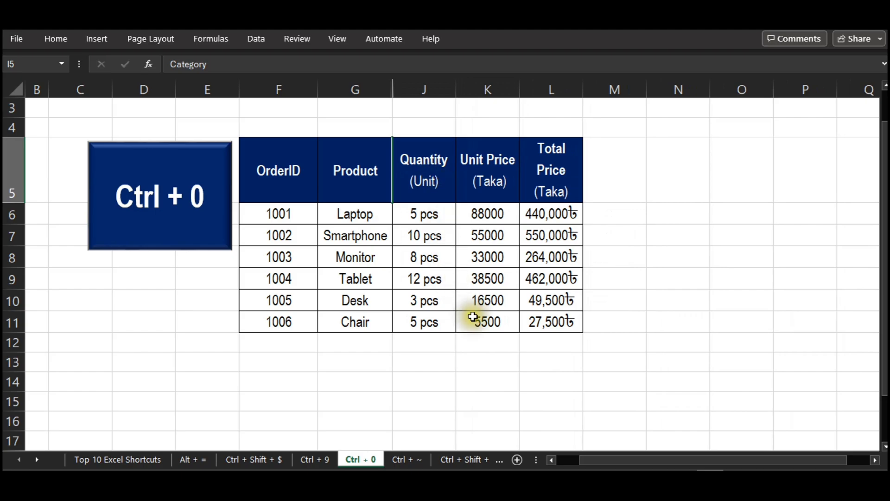
On the "Ctrl + ~" worksheet, set the first Item Name in cell G5 to Laptop.
left_click(400, 460)
left_click(174, 225)
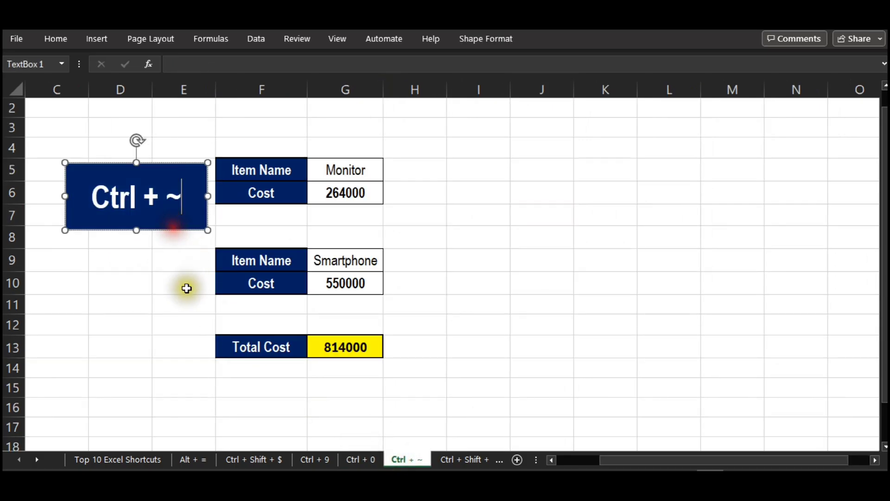
left_click(348, 175)
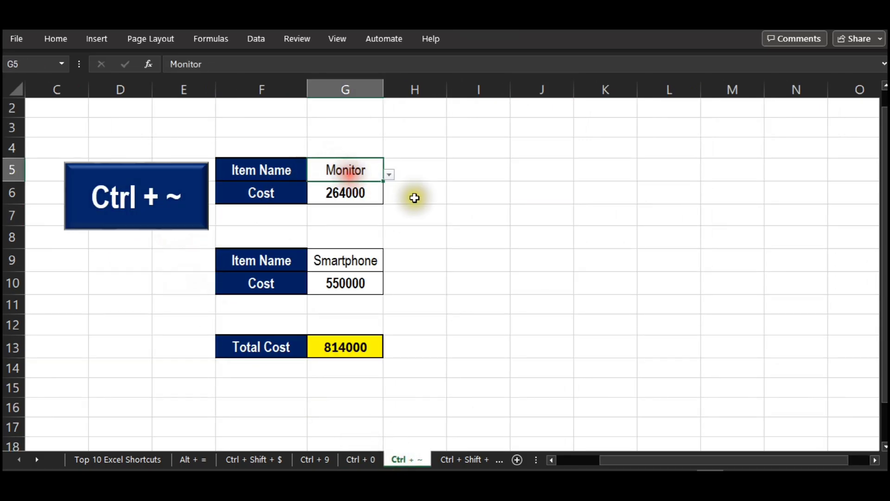
left_click(389, 174)
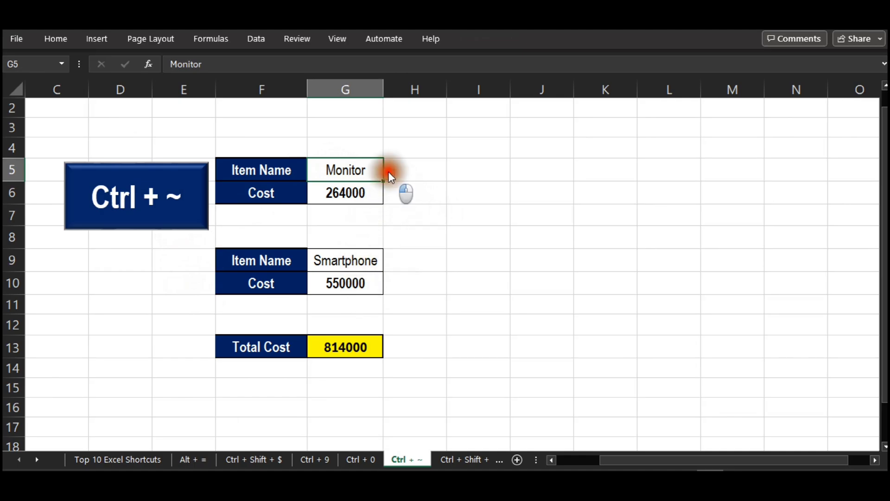
left_click(347, 188)
Inspect the formulas behind the two Cost cells G6 and G10 and the Total Cost cell G13.
left_click(348, 260)
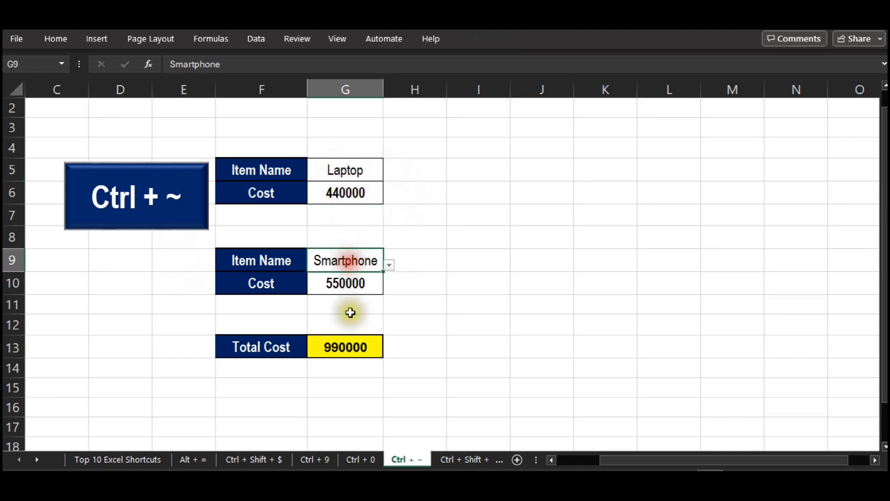
left_click(342, 352)
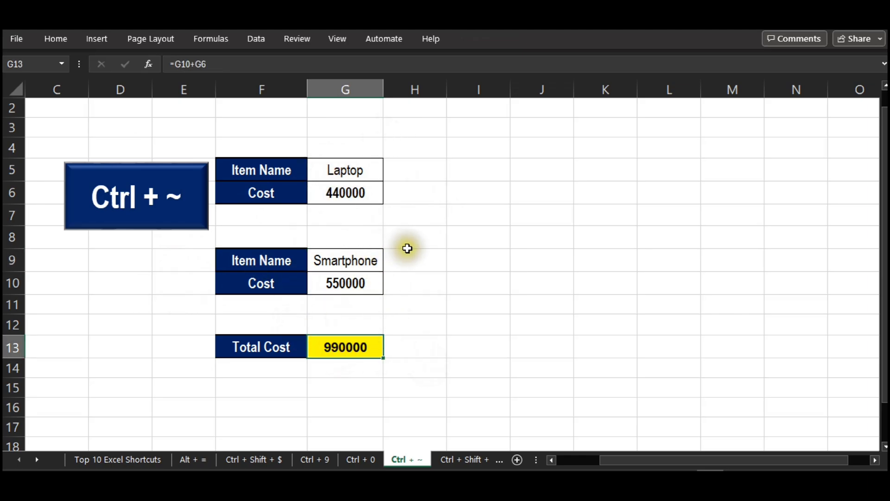
left_click(356, 200)
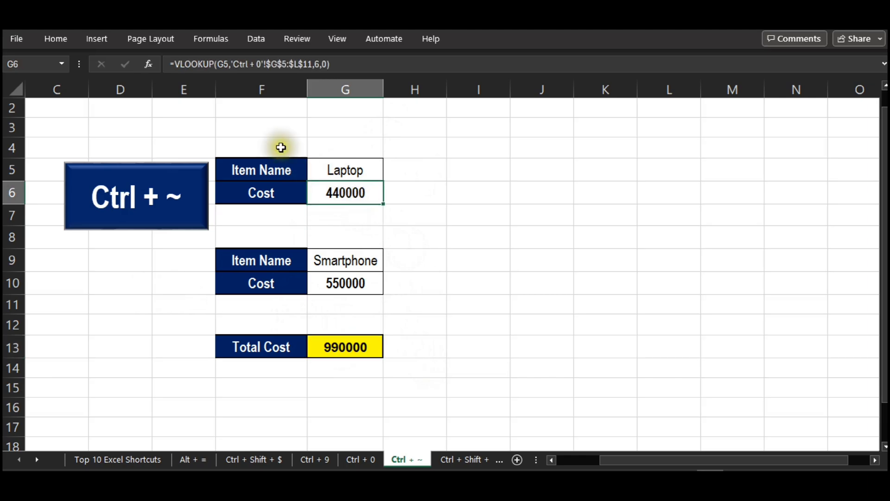
left_click(357, 280)
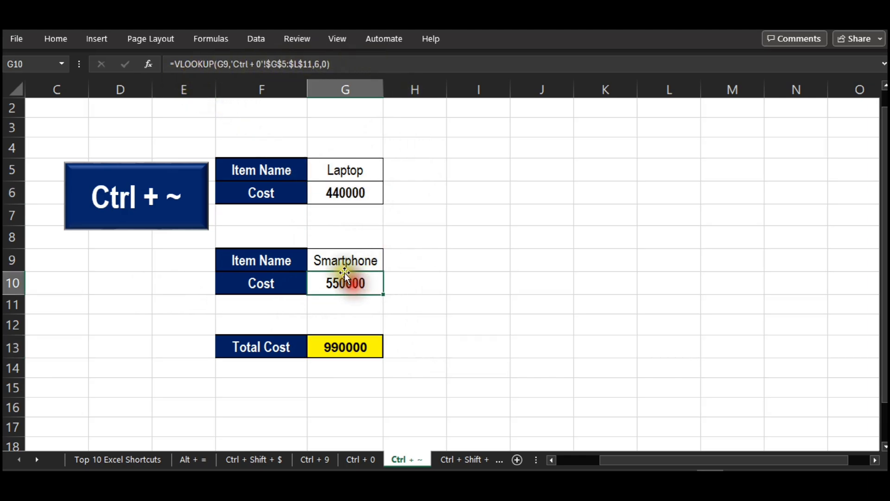
left_click(338, 347)
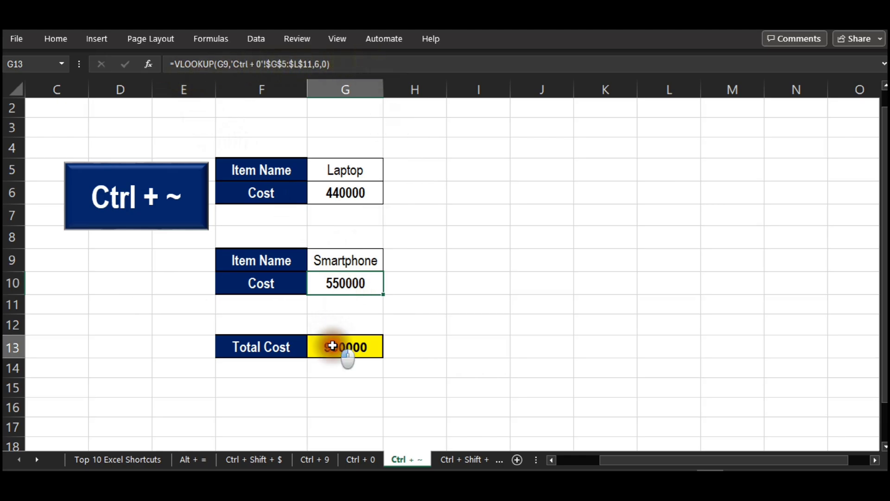
Show all formulas in the worksheet and widen column G until the full VLOOKUP formulas fit.
left_click(479, 285)
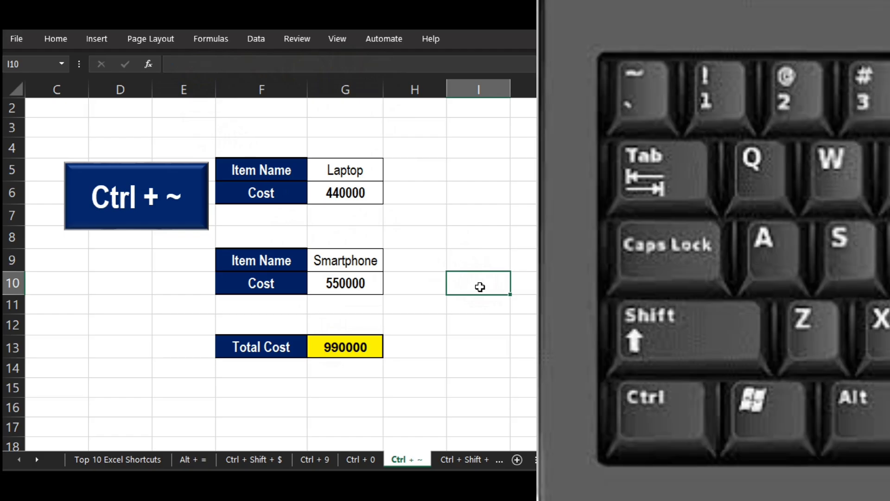
key("ctrl+grave")
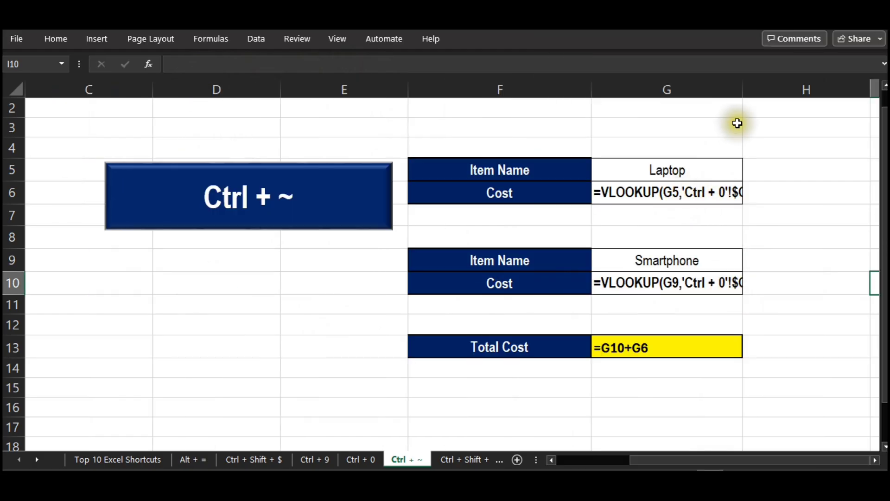
left_click_drag(742, 89, 832, 96)
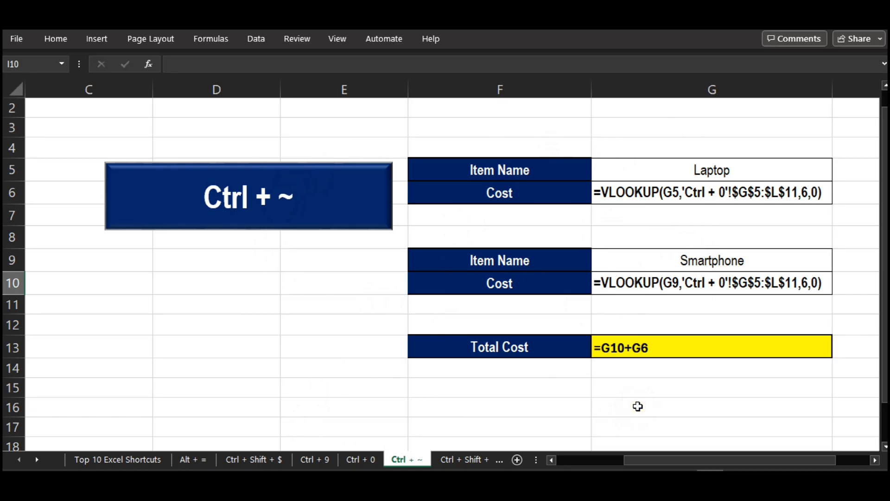
Switch the worksheet back to displaying calculated results, and open the "Ctrl + Shift + %" worksheet.
key("ctrl+grave")
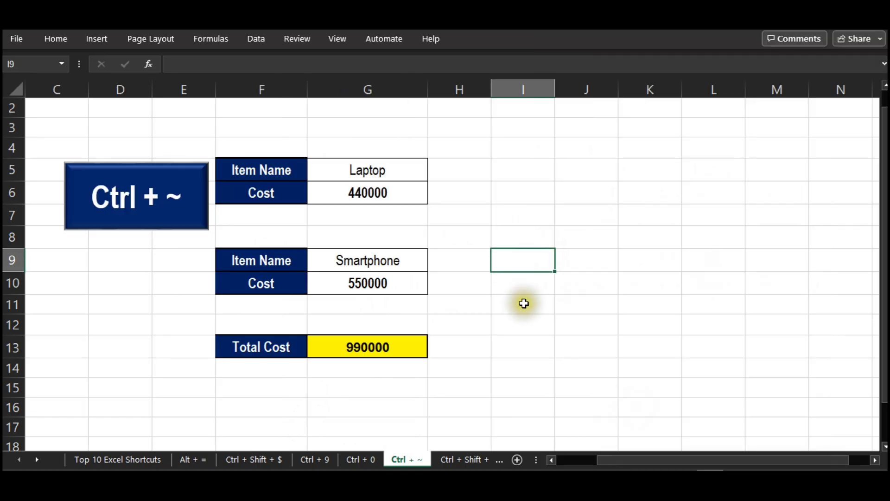
left_click(512, 364)
left_click(456, 458)
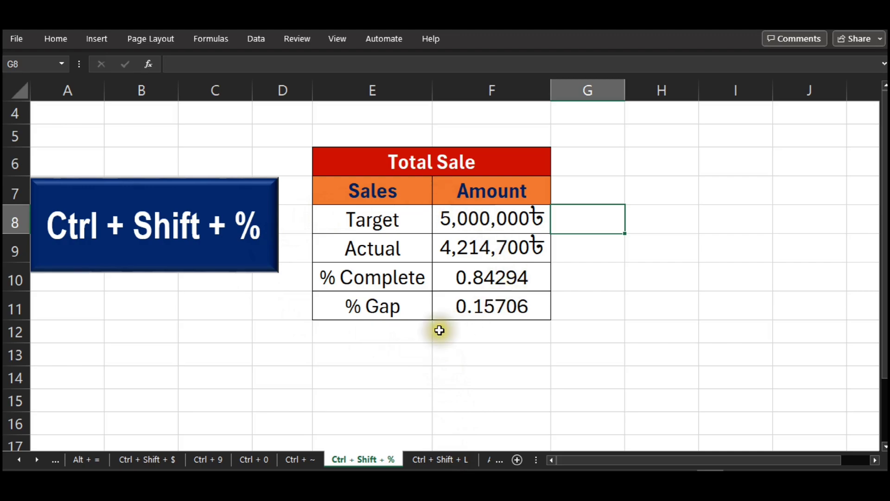
Try applying the Percentage number format to the % Complete and % Gap amounts in F10:F11, and undo it.
left_click(483, 277)
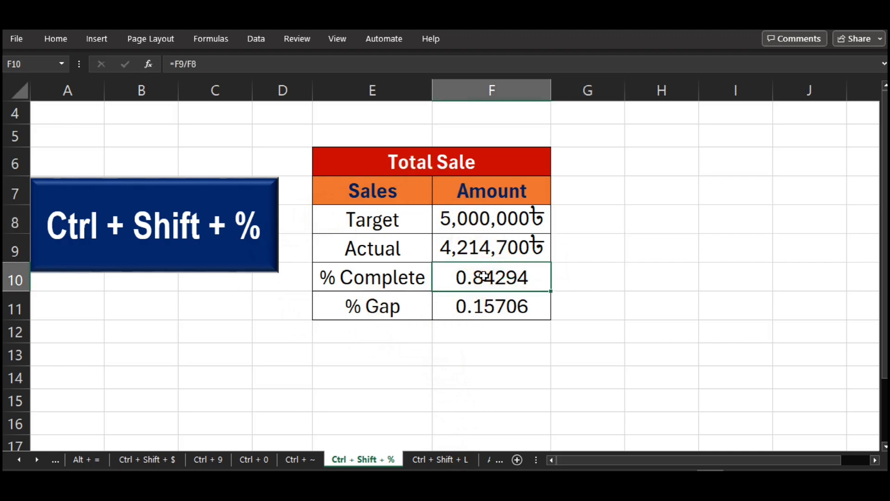
left_click(483, 306)
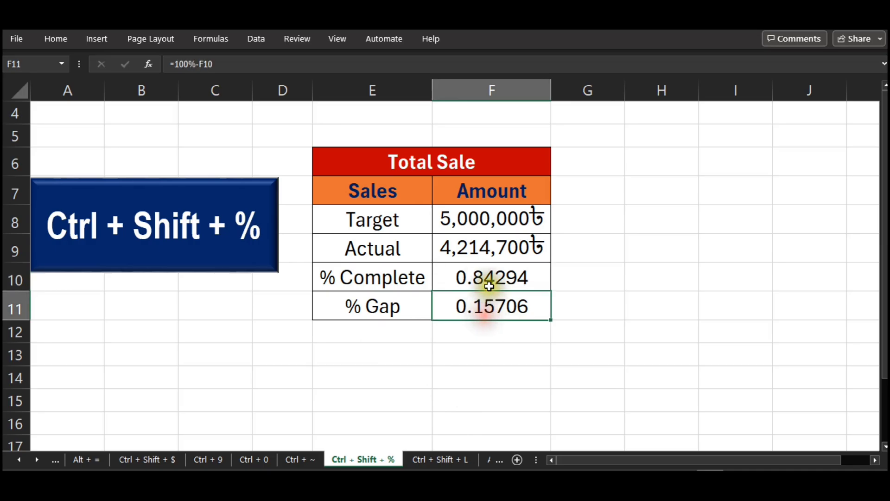
left_click_drag(487, 284, 485, 304)
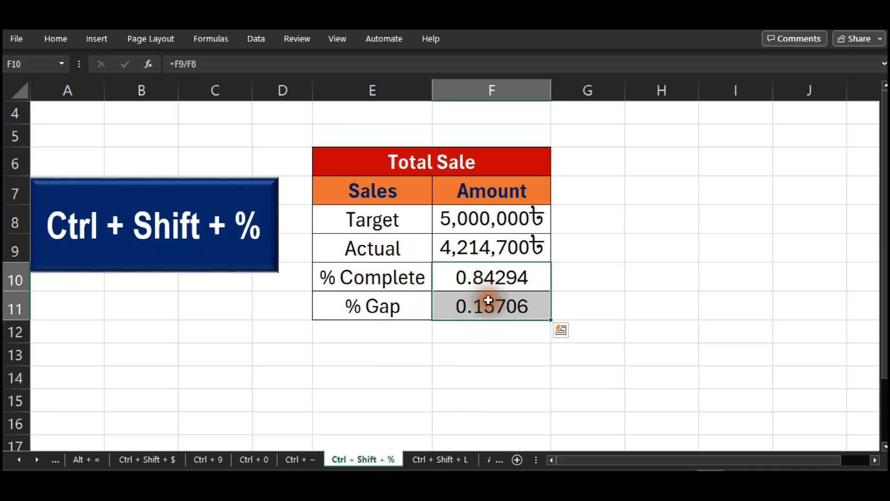
left_click(63, 38)
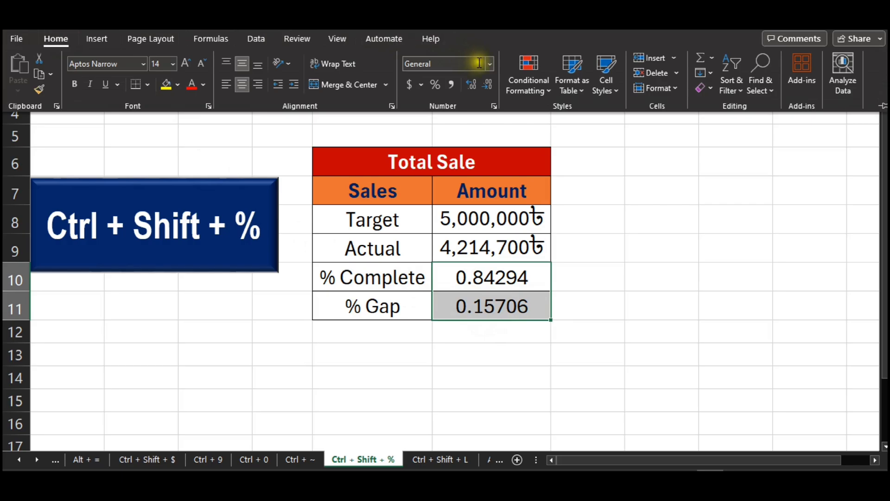
left_click(490, 63)
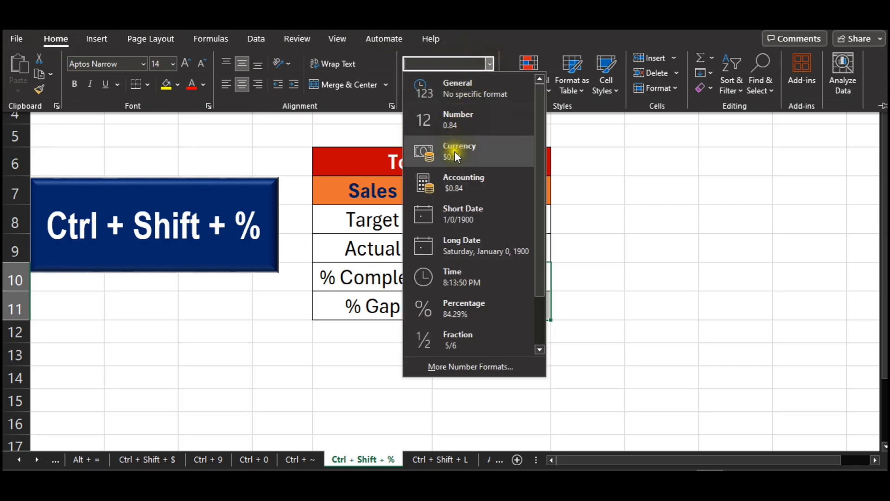
left_click(444, 306)
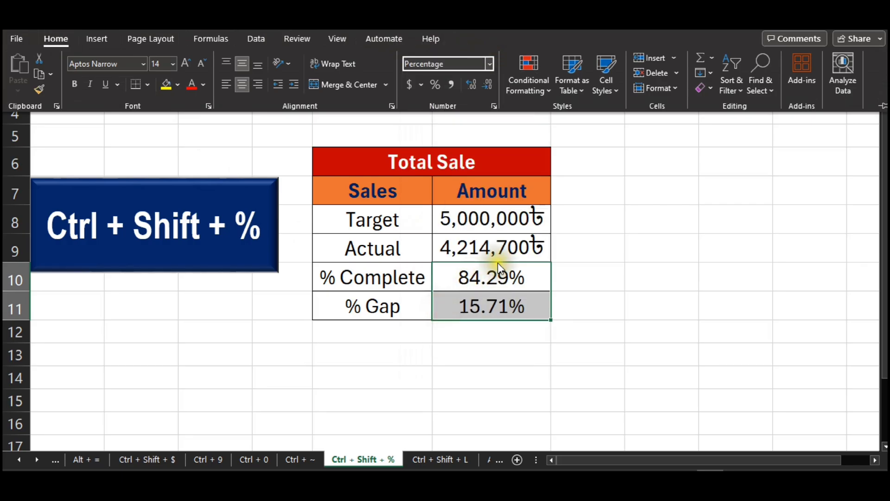
left_click(616, 258)
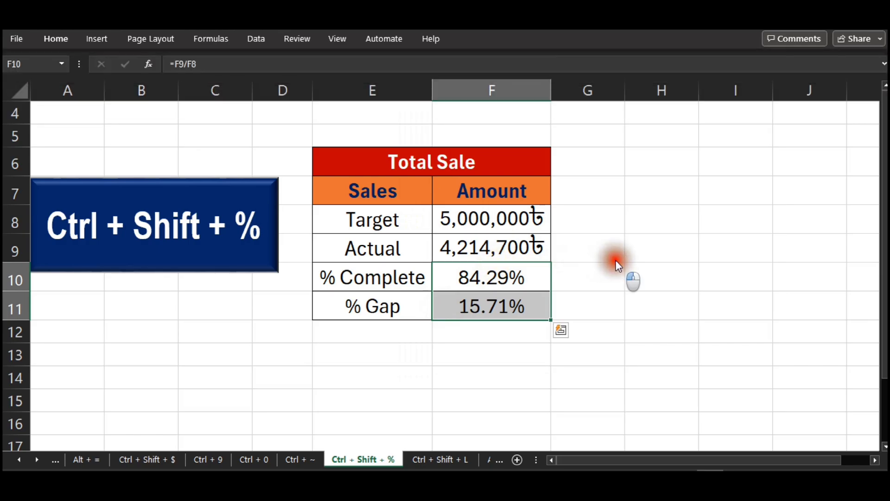
key("ctrl+z")
left_click(617, 260)
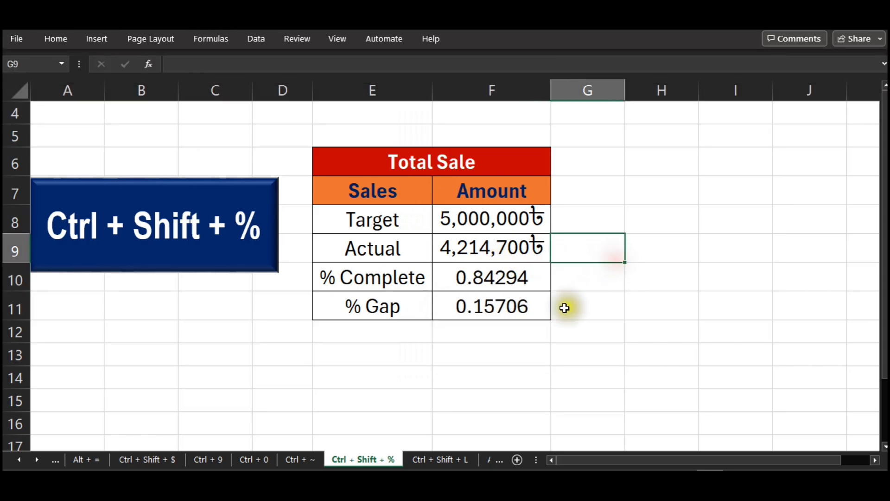
Format the % Complete and % Gap amounts in F10:F11 as whole percentages without decimals.
left_click_drag(527, 280, 524, 293)
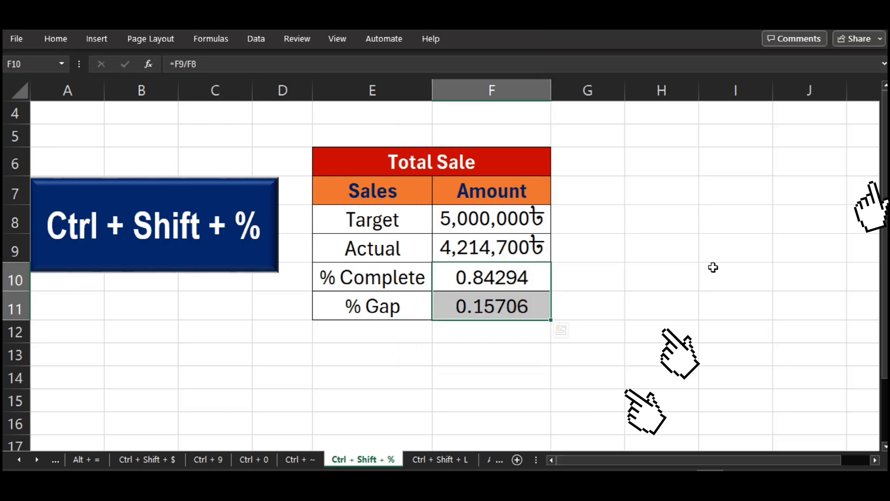
key("ctrl+shift+5")
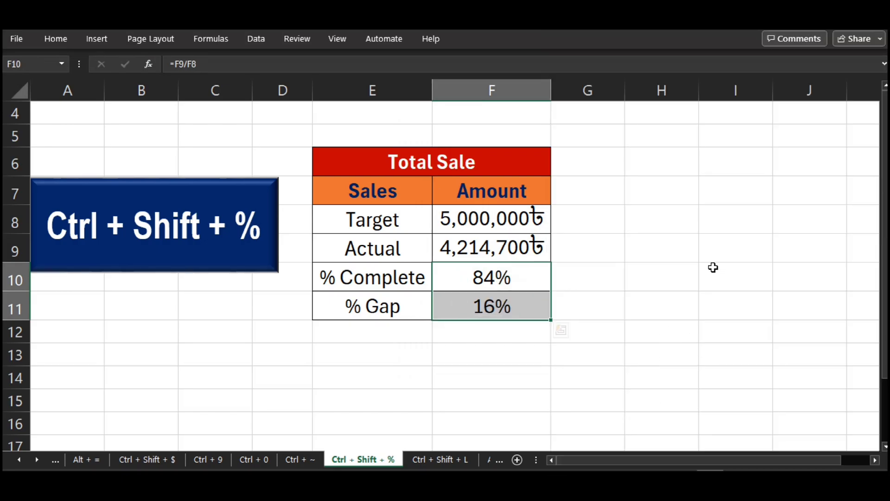
key("Return")
key("Down")
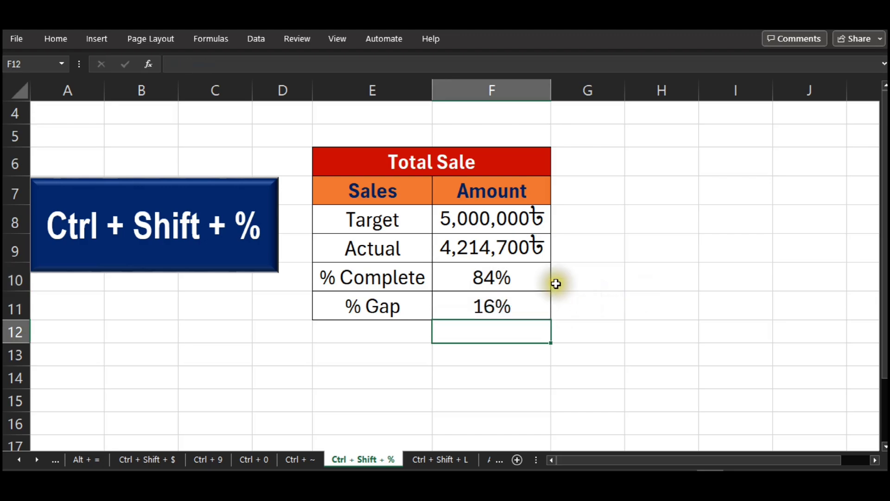
left_click(534, 280)
left_click(654, 311)
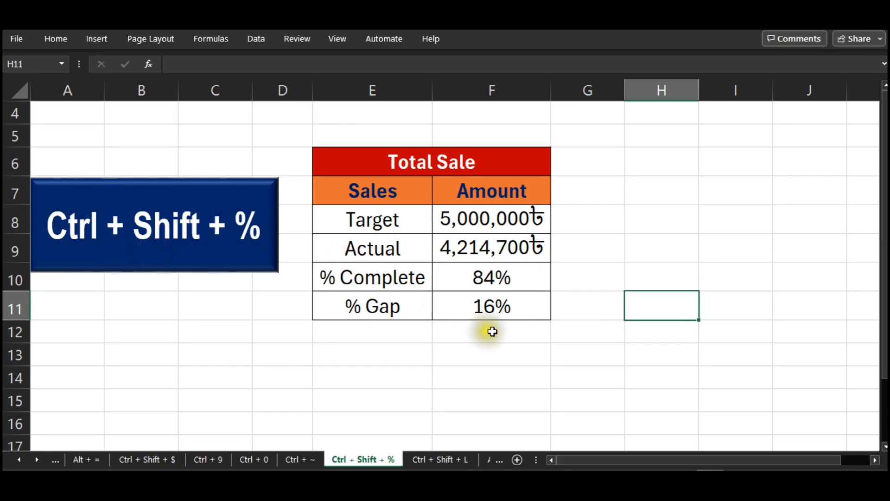
Open the "Ctrl + Shift + L" worksheet and add filters to the employee table's header row D2:J2.
left_click(436, 461)
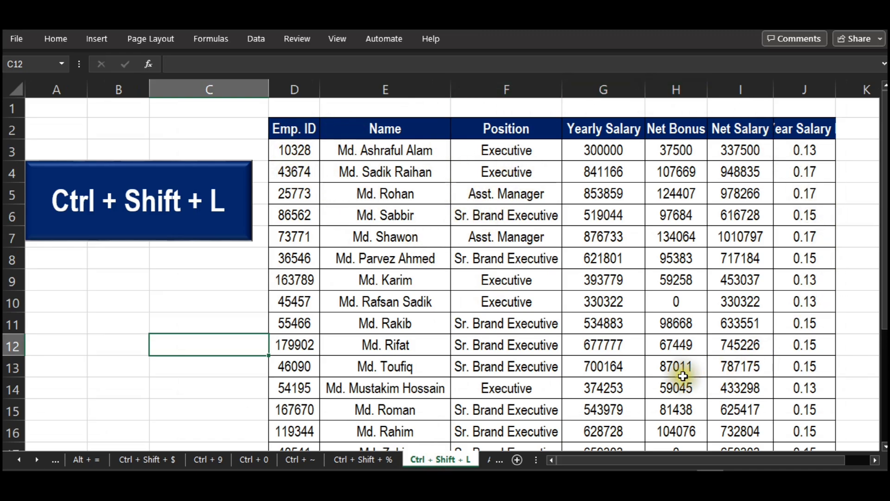
left_click(292, 130)
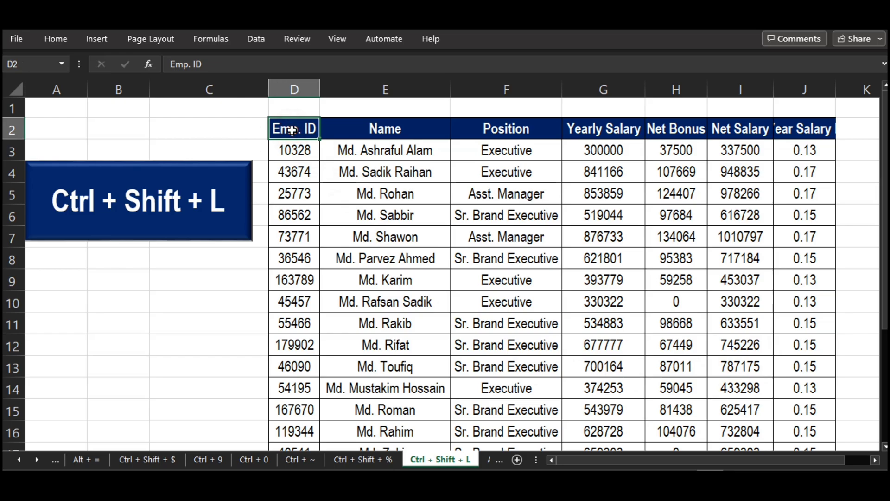
key("ctrl+shift+Right")
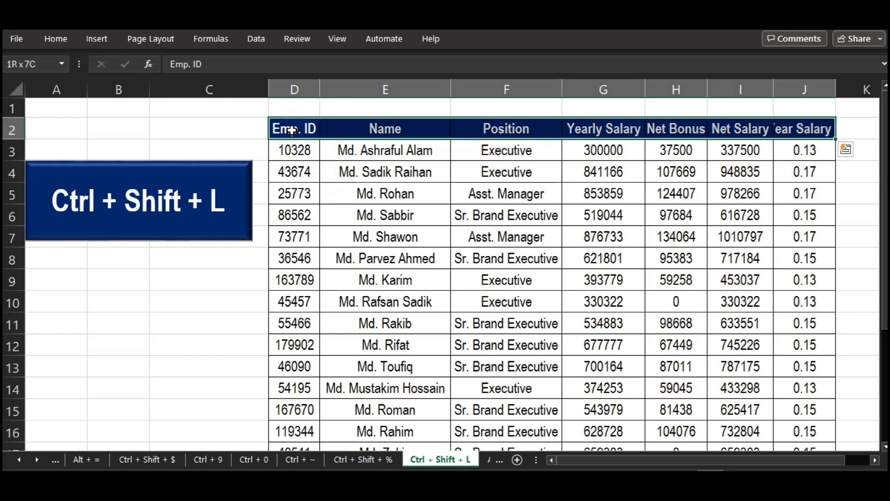
left_click(55, 39)
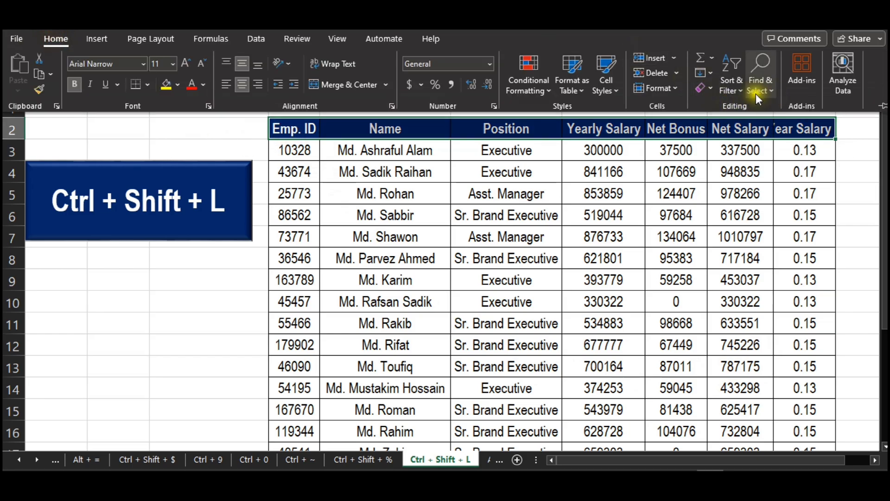
left_click(733, 89)
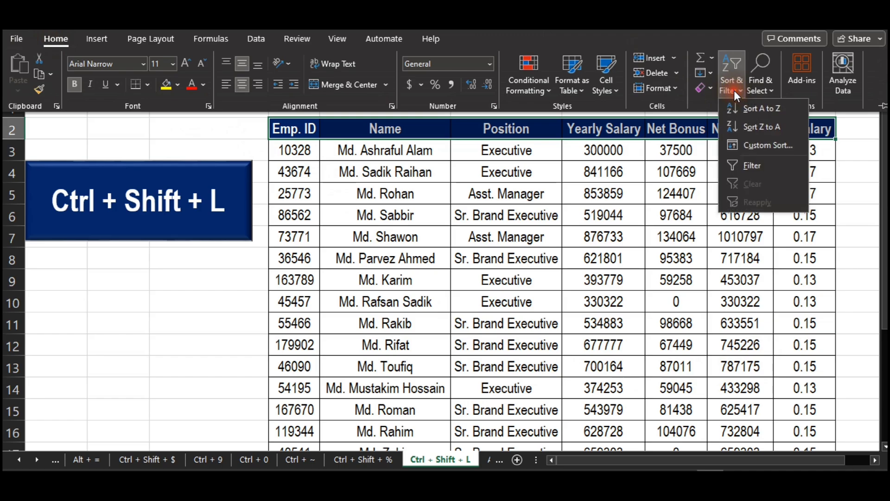
left_click(738, 163)
left_click(479, 176)
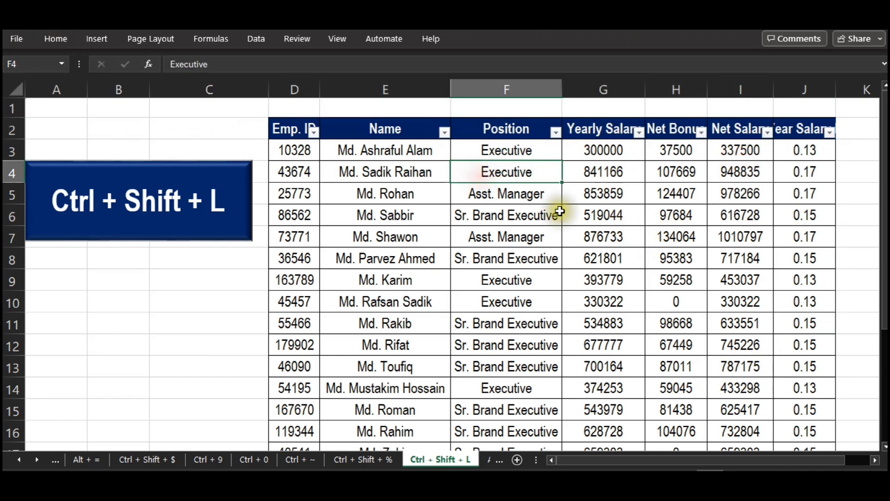
Look at the filter options of the Position column, and turn off filtering on the employee table.
left_click(555, 132)
left_click(675, 242)
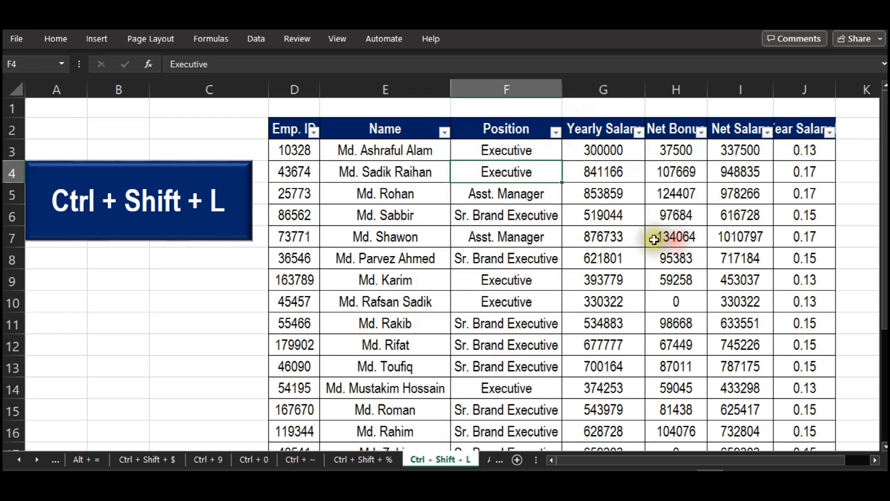
key("ctrl+shift+l")
left_click(456, 175)
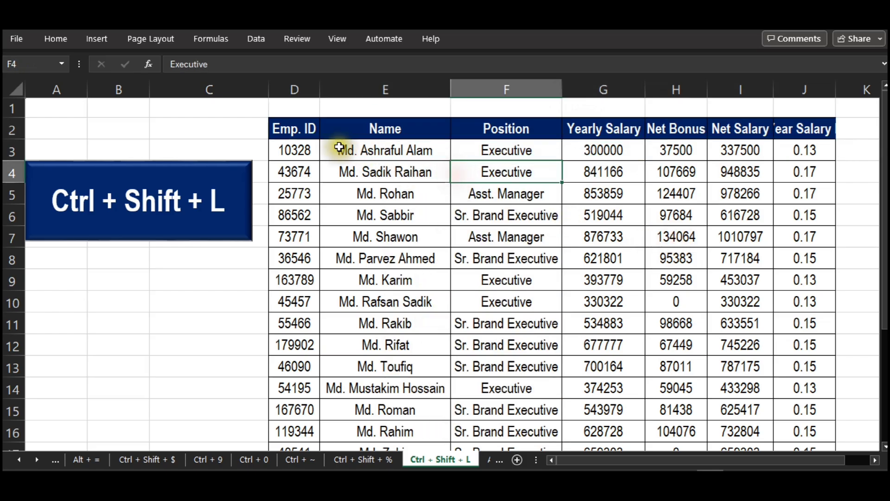
Turn filtering back on for the employee table and filter the Position column to Executive only.
left_click(304, 130)
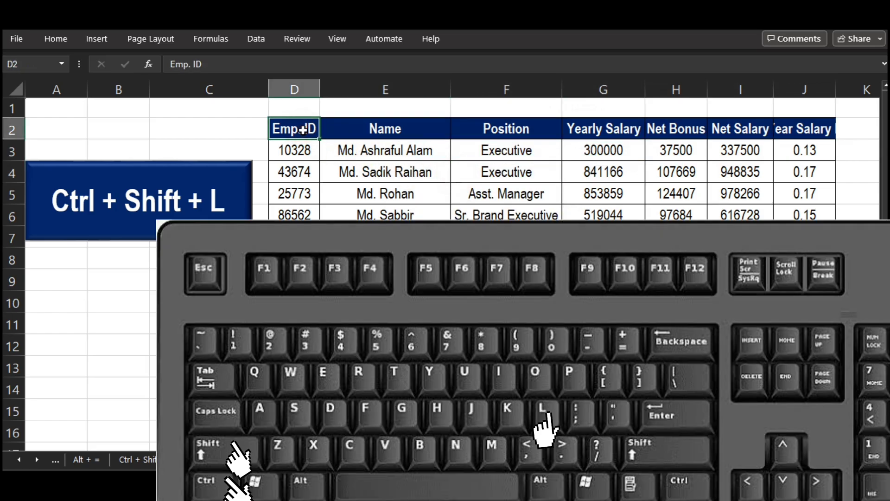
key("ctrl+shift+l")
left_click(604, 237)
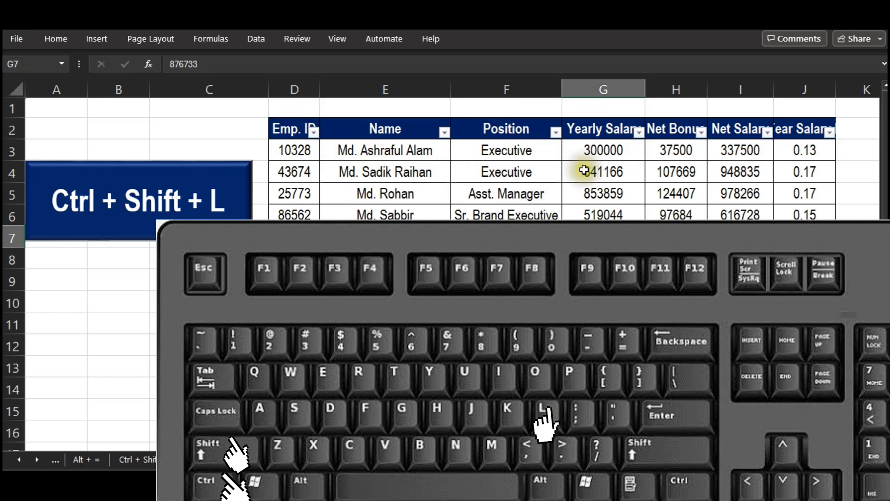
left_click(556, 132)
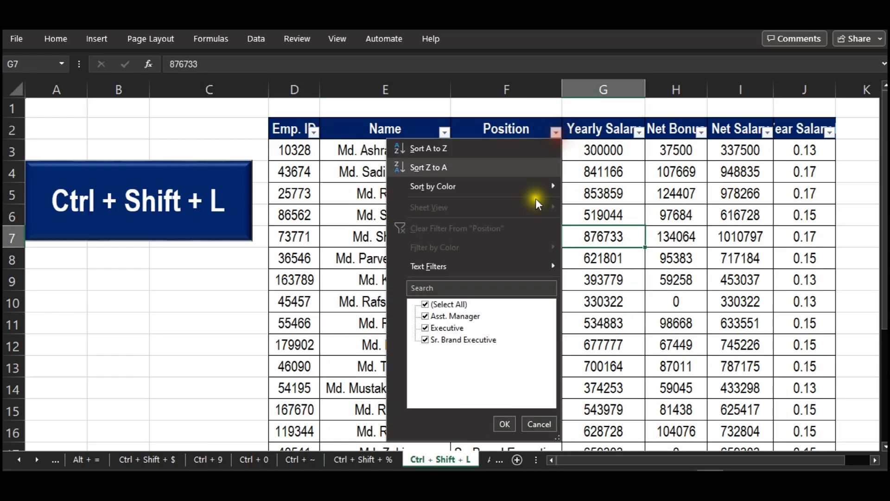
left_click(425, 304)
left_click(425, 328)
left_click(504, 424)
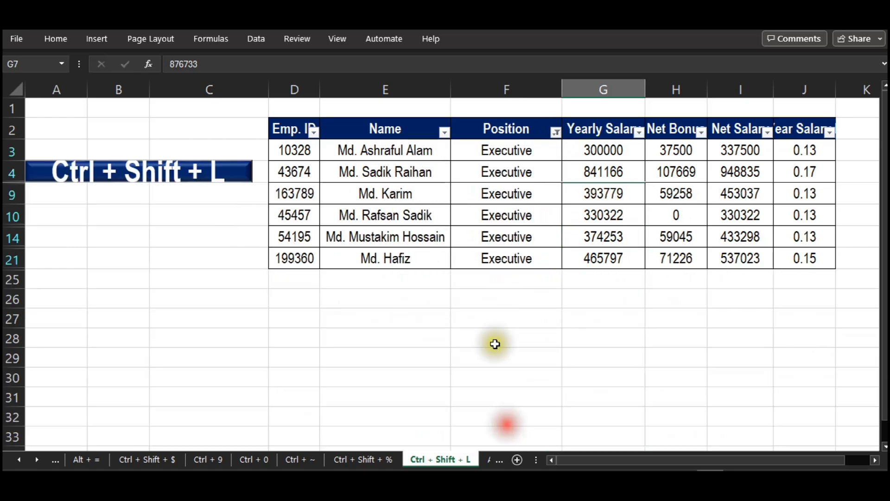
Remove the Position filter by switching off filtering for the whole employee table.
left_click(501, 179)
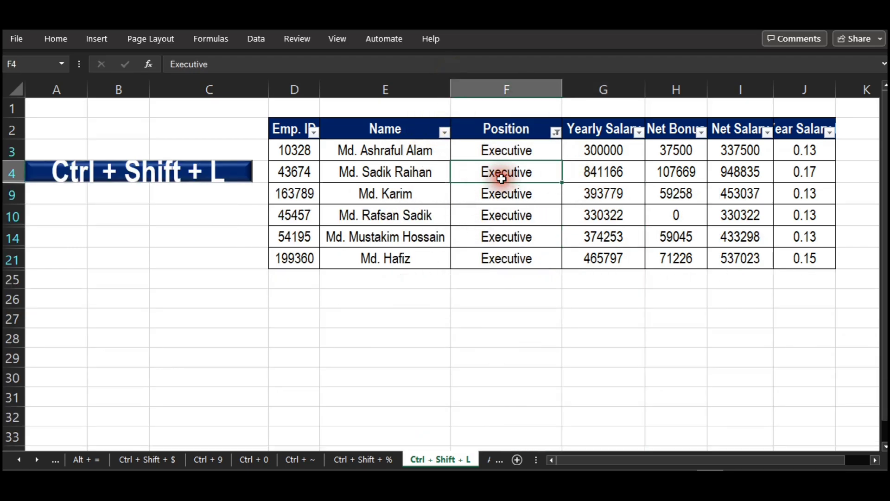
key("ctrl+shift+l")
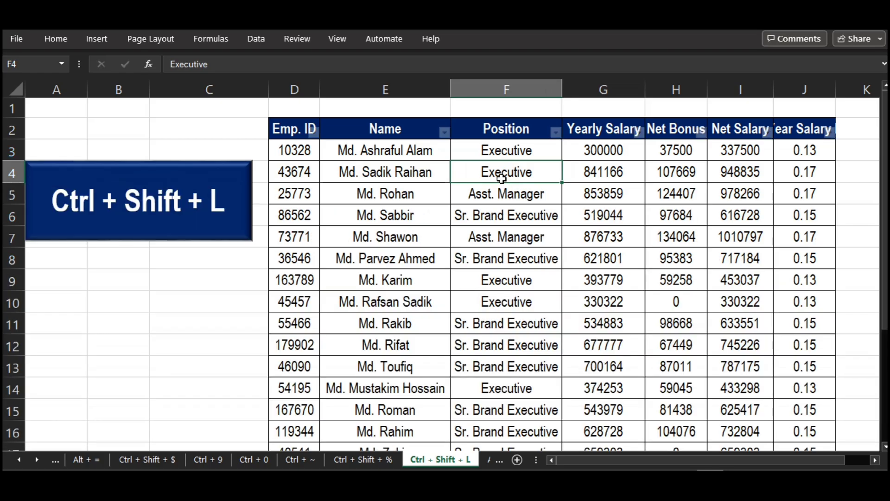
left_click(720, 148)
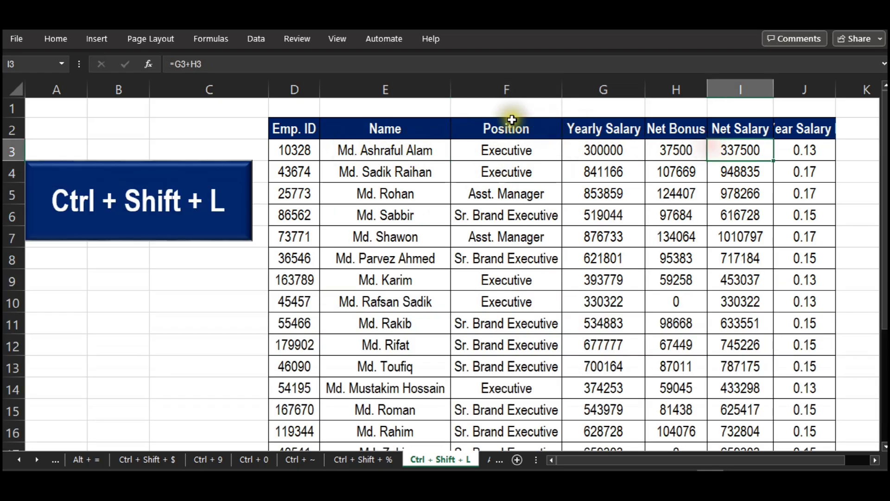
left_click(509, 120)
left_click(461, 299)
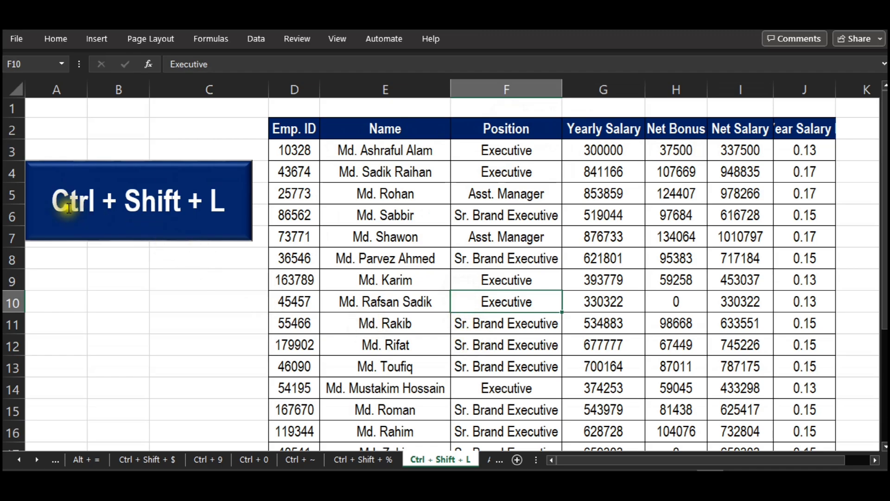
Open the "Alt + F1" worksheet and insert a 2-D clustered column chart from the student marks table, headers included.
left_click(493, 460)
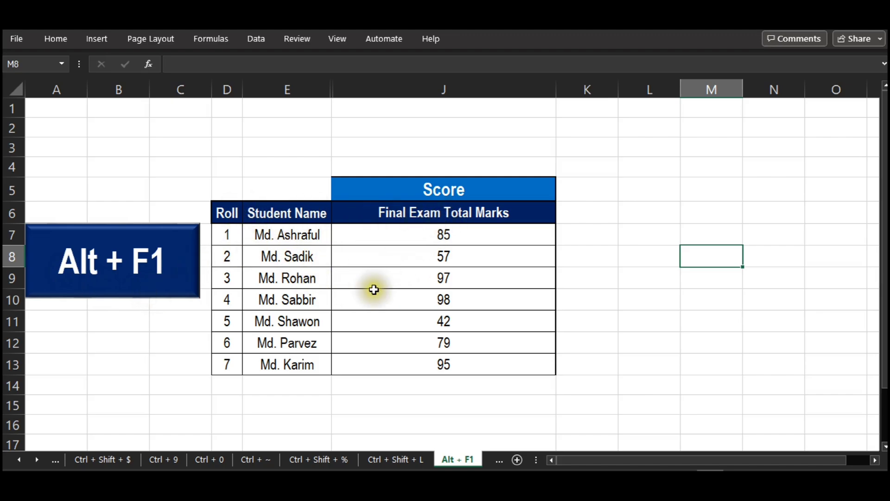
left_click(356, 260)
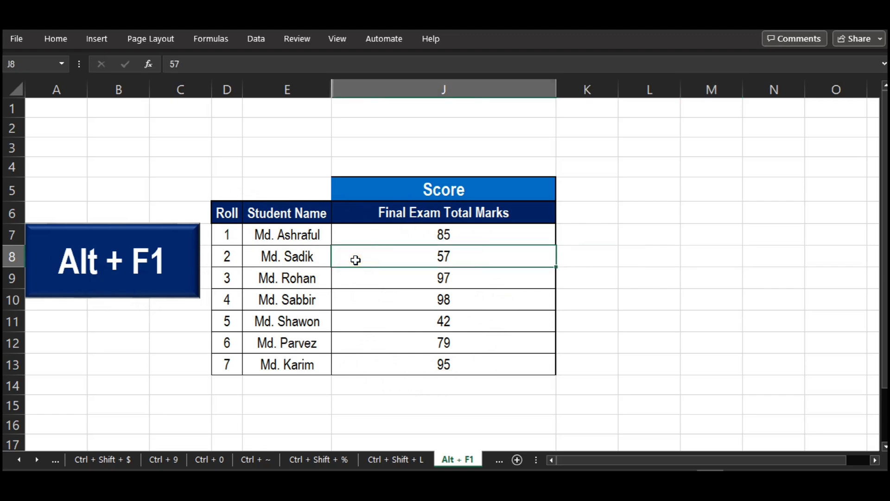
left_click_drag(229, 211, 468, 363)
left_click(98, 41)
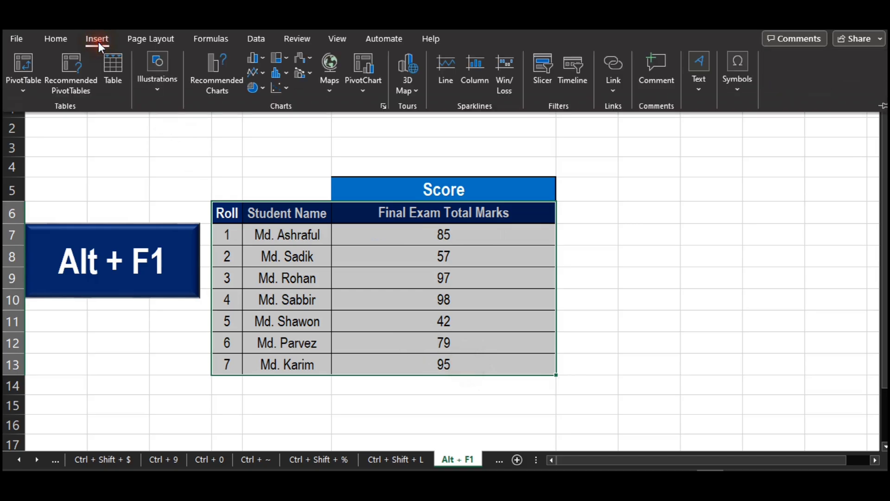
left_click(252, 60)
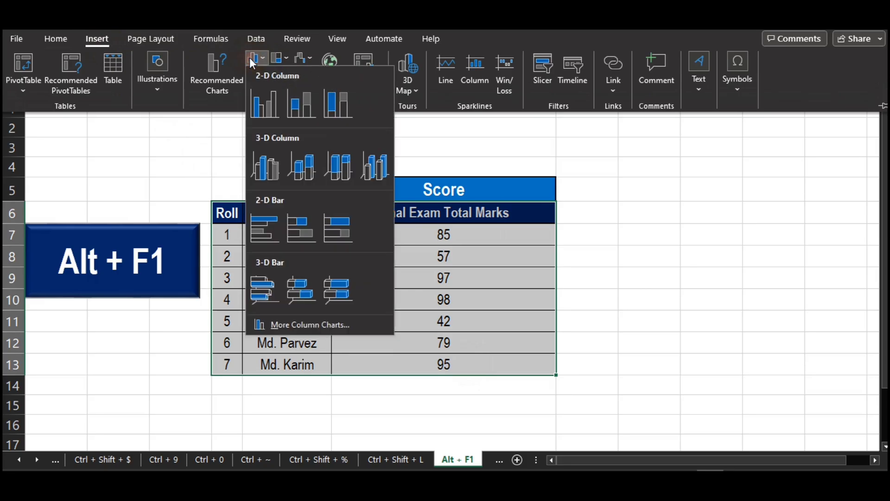
left_click(257, 100)
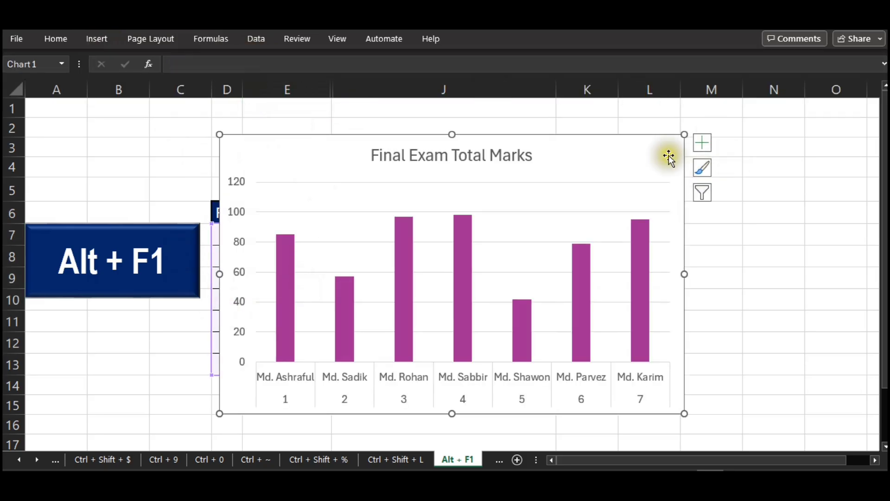
Delete the Final Exam Total Marks column chart from the worksheet.
left_click(643, 135)
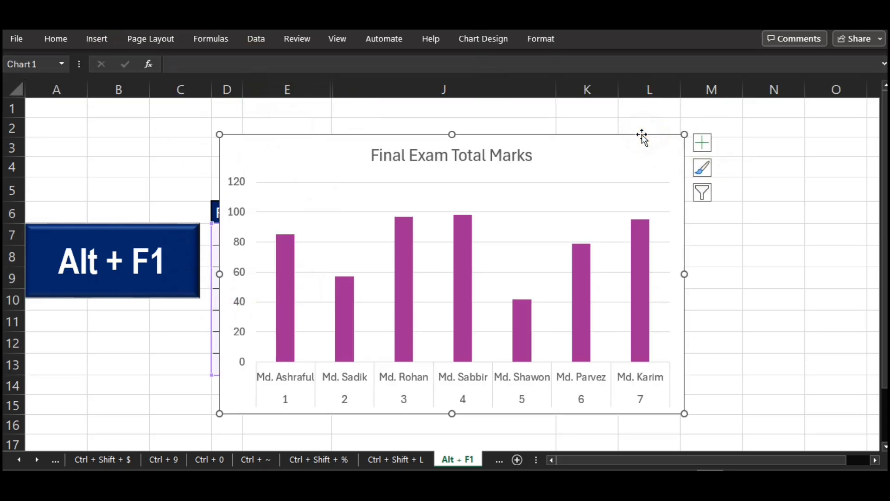
key("Delete")
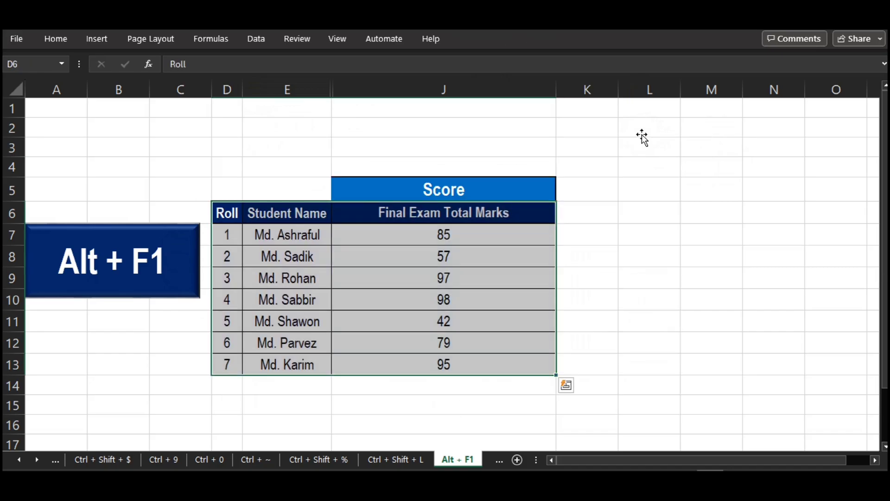
left_click(689, 304)
Insert a default embedded column chart from the student marks table using the quick chart shortcut.
left_click(275, 209)
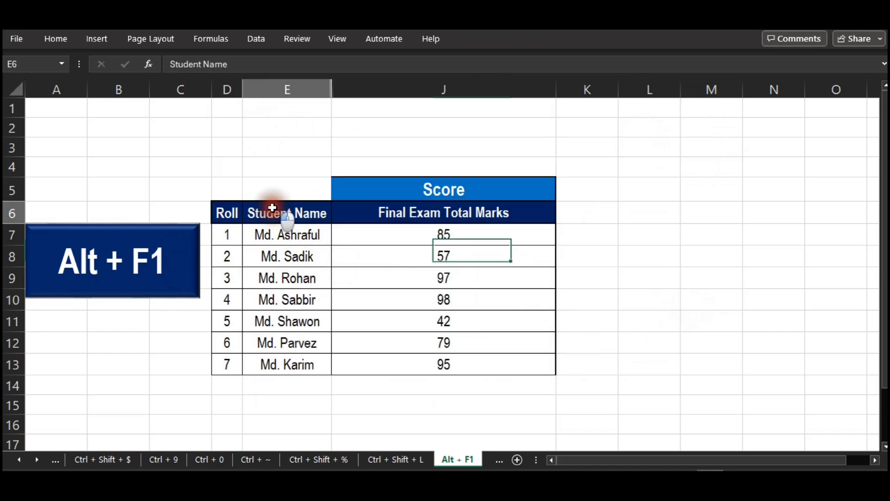
left_click(403, 286)
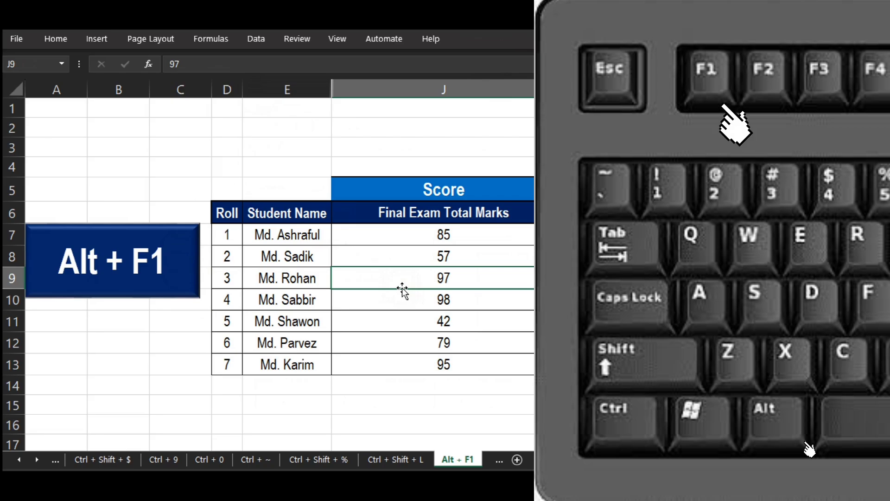
key("alt+F1")
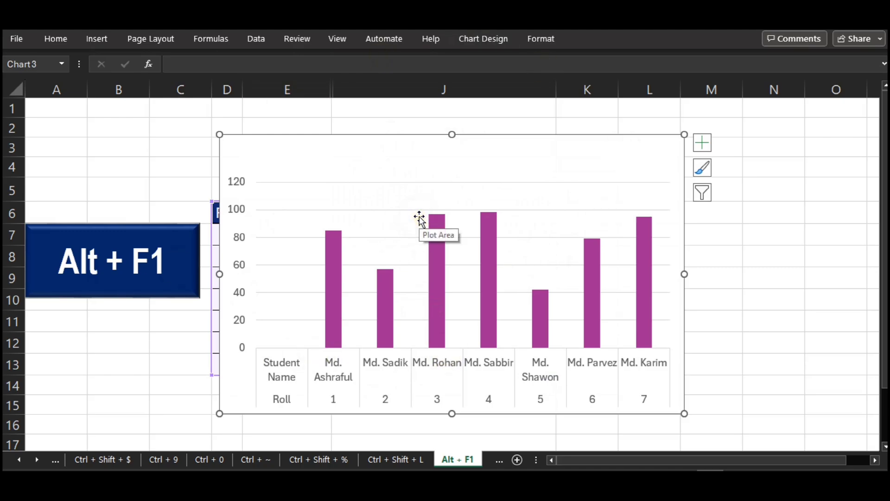
left_click(502, 134)
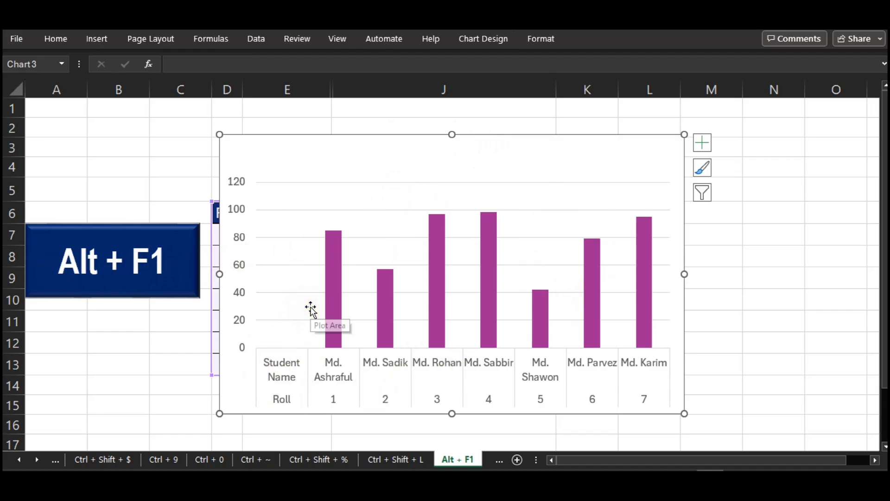
Open the "Ctrl + F9" worksheet, minimize the workbook window, and restore it to the Customer Rating table.
left_click(684, 360)
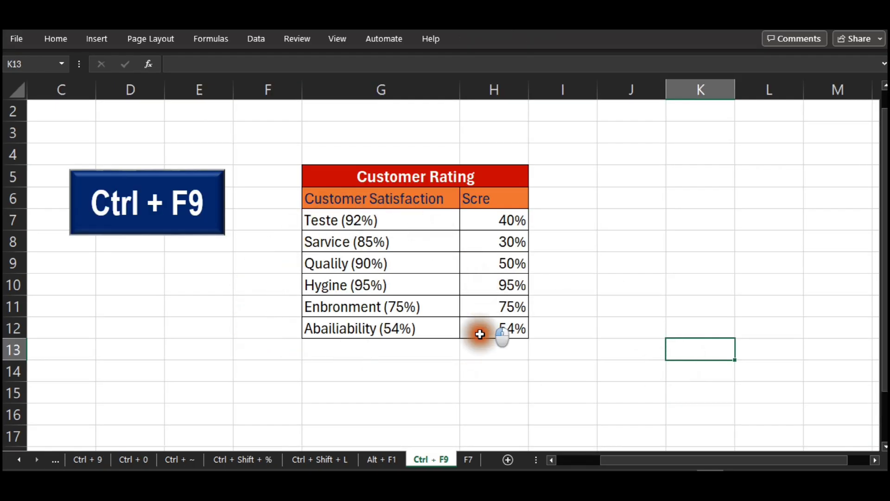
left_click(687, 255)
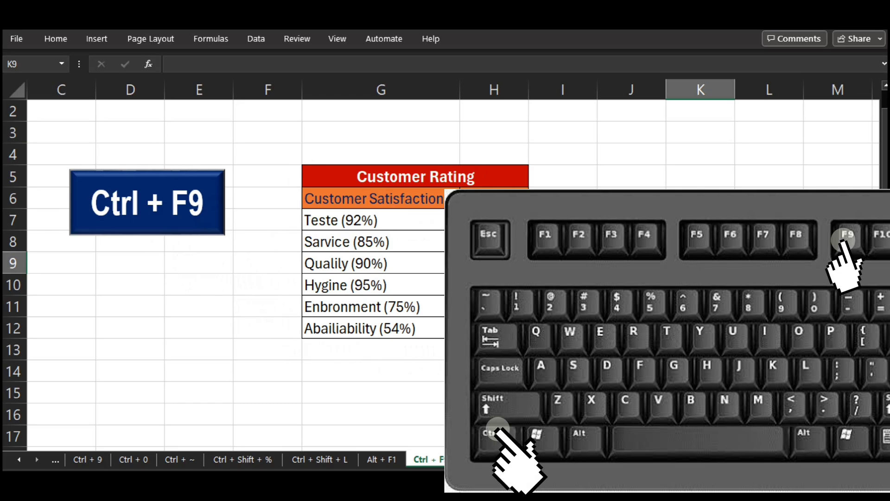
key("ctrl+F9")
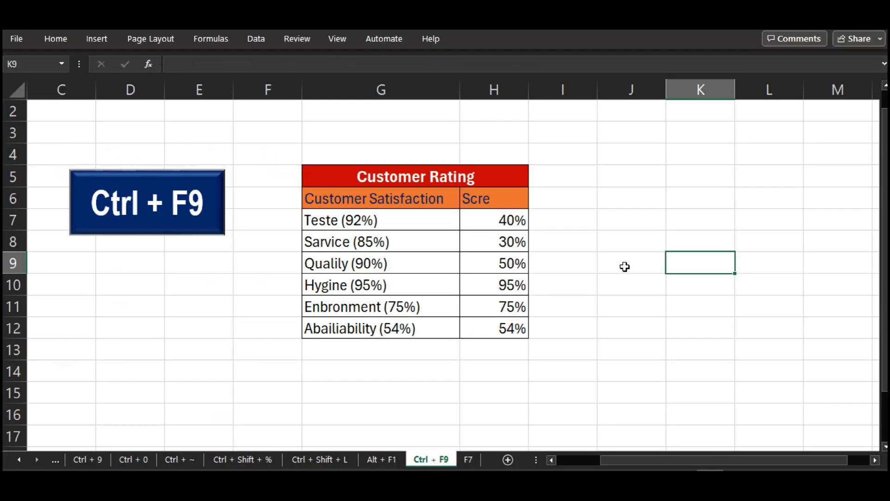
left_click(624, 265)
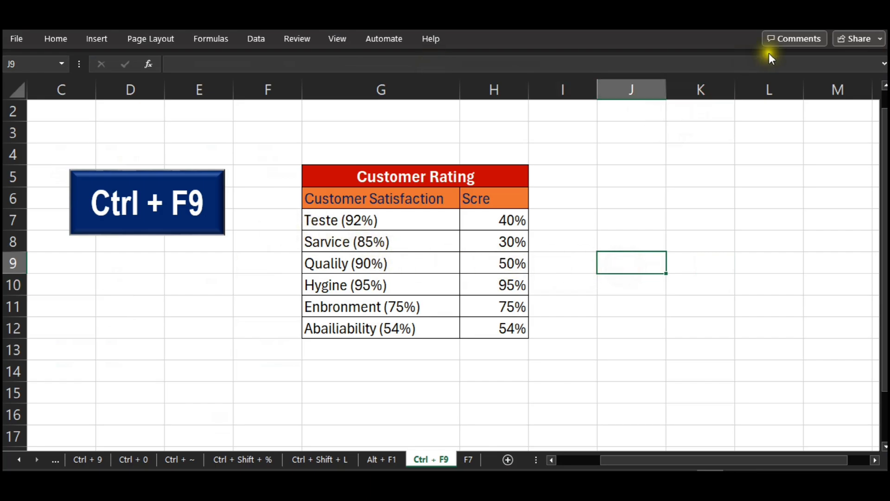
key("ctrl+F9")
key("ctrl+F9")
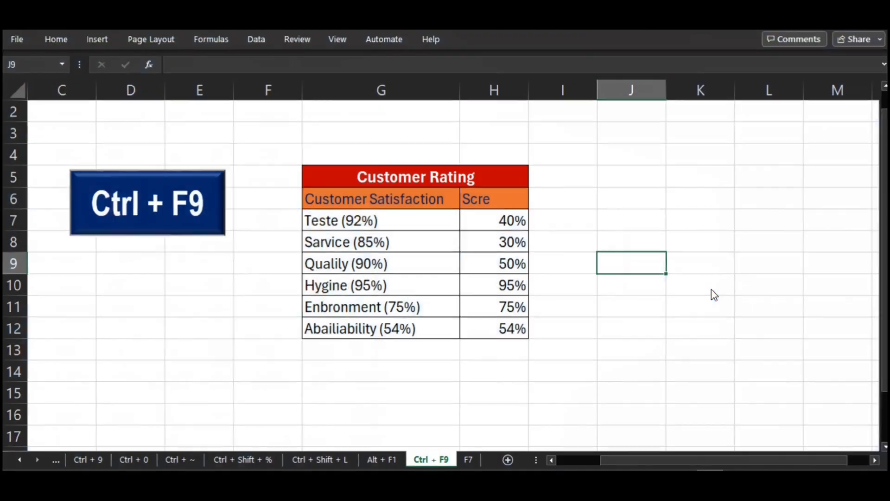
left_click(505, 369)
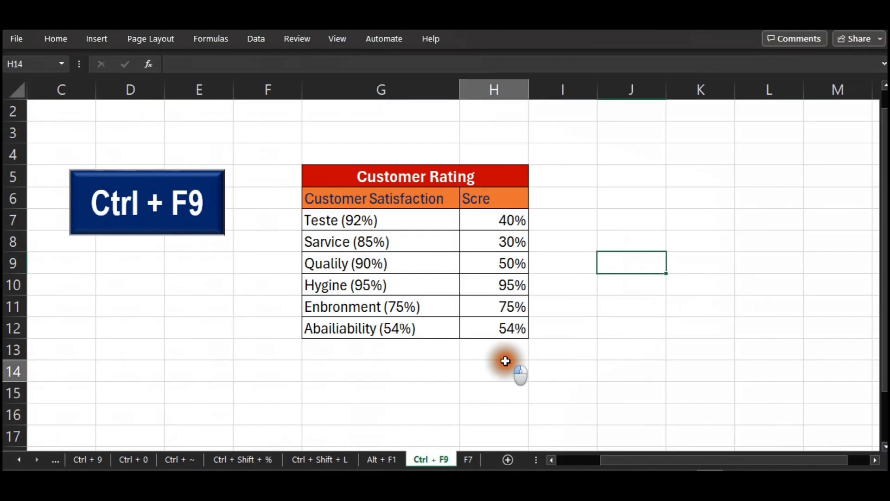
Open the "F7" worksheet containing the misspelled Customer Rating table.
left_click(469, 459)
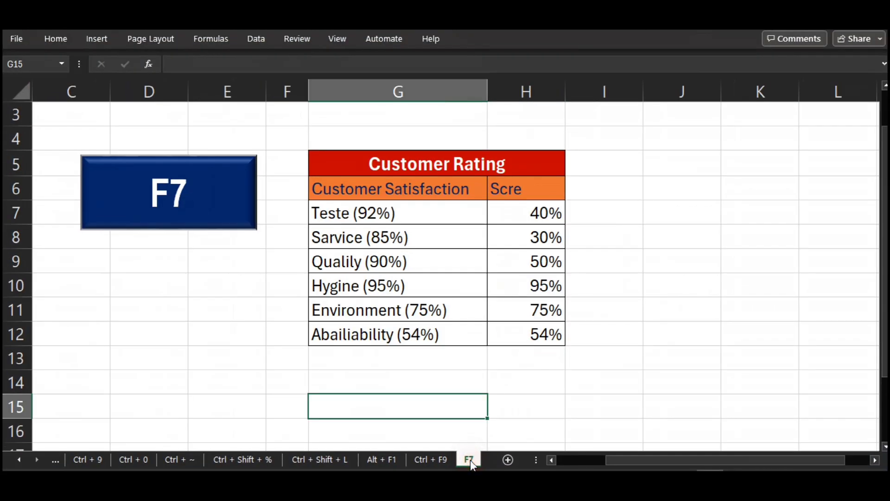
left_click(227, 317)
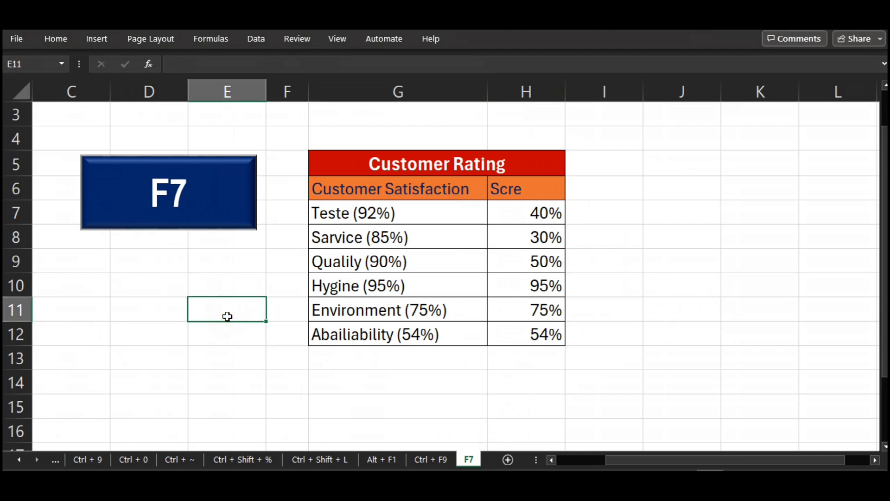
Manually correct the "Scre" header to "Score" and the "Teste (92%)" entry to "Taste (92%)" in the Customer Rating table.
left_click(510, 191)
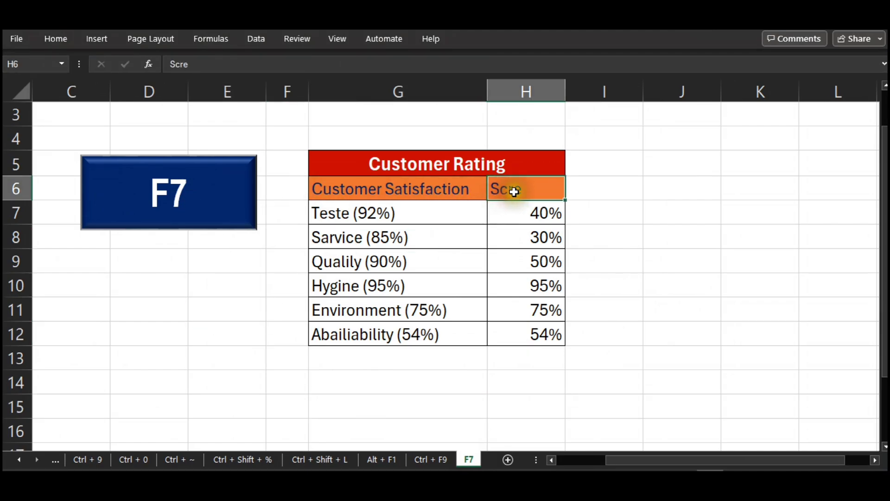
double_click(508, 189)
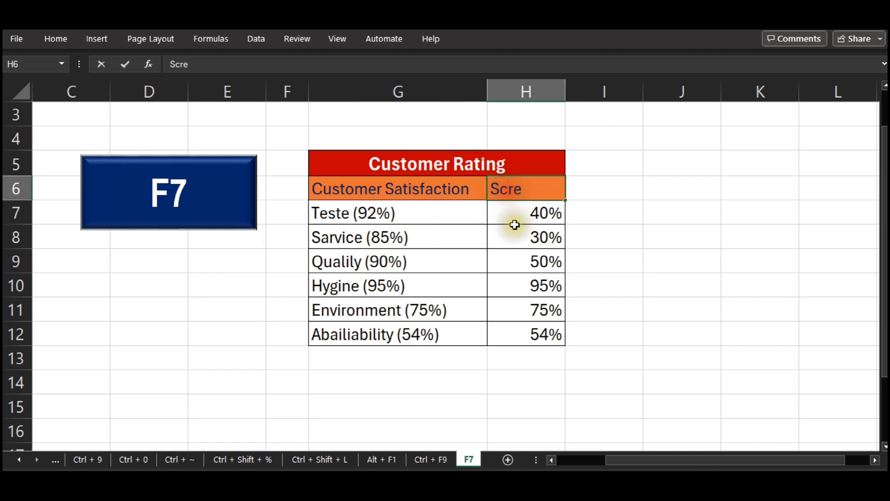
key("Return")
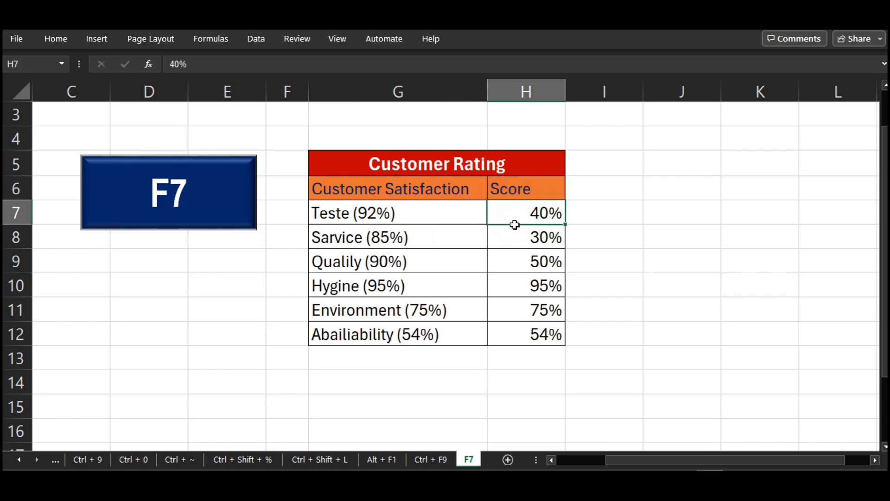
left_click(327, 214)
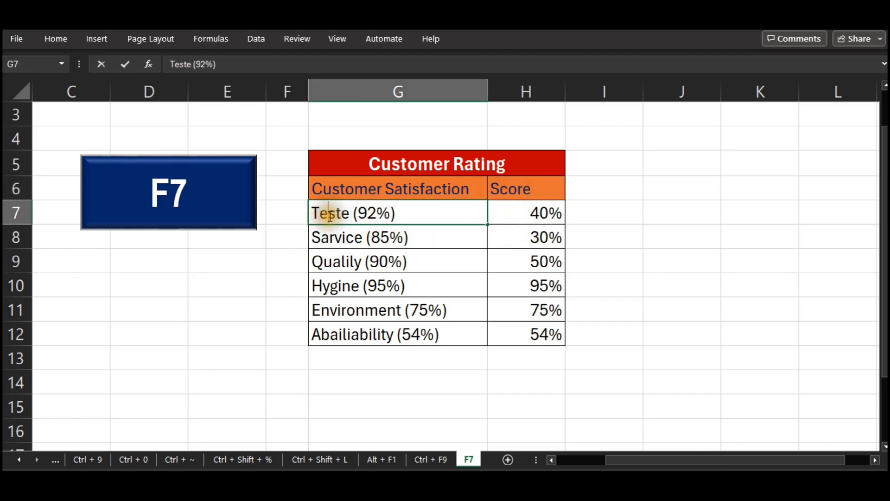
key("BackSpace")
type("a")
key("Return")
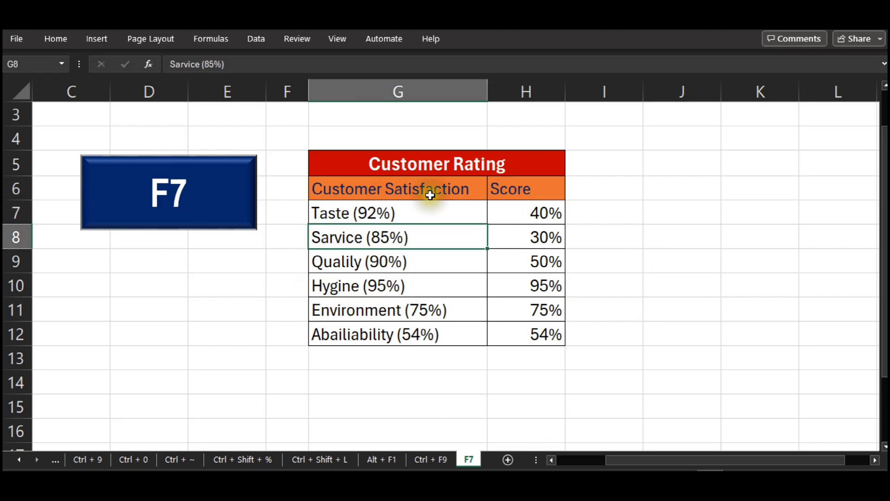
Undo both manual spelling corrections in the Customer Rating table and select an empty cell outside it.
key("ctrl+z")
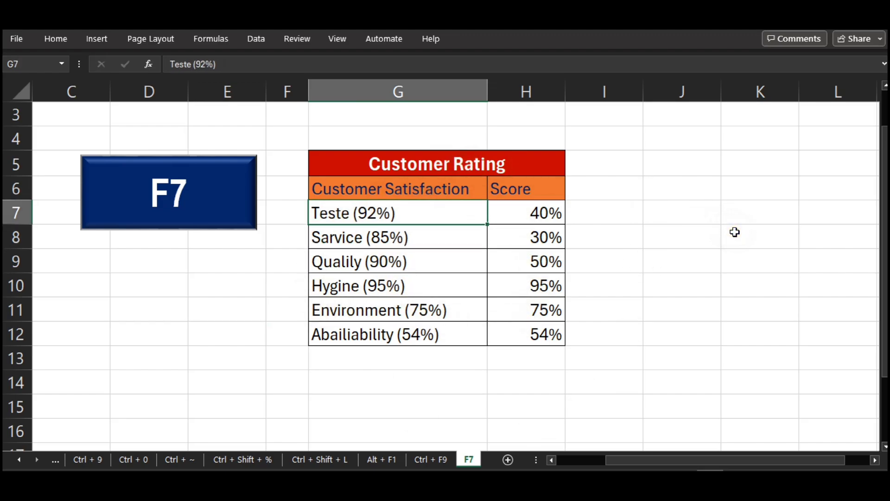
key("ctrl+z")
left_click(714, 235)
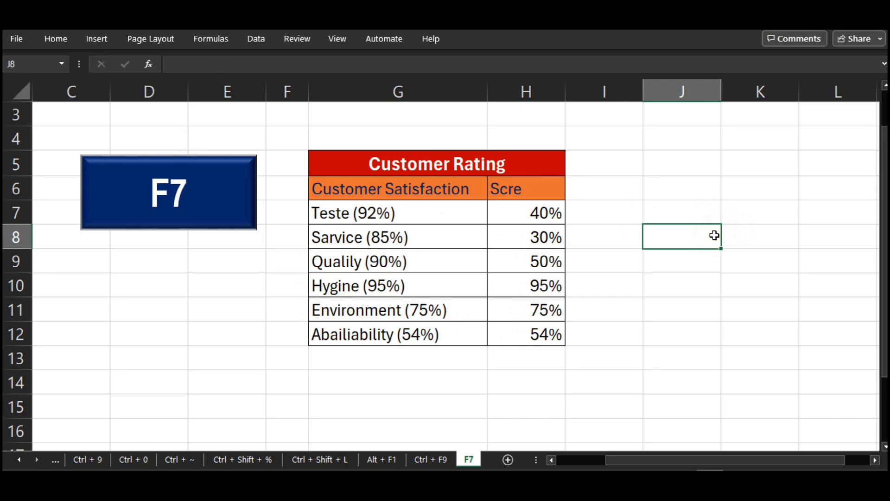
Run the spelling check on the sheet and replace the misspelled entries with the suggestions "Quality", "Hygiene" and "Availability".
key("F7")
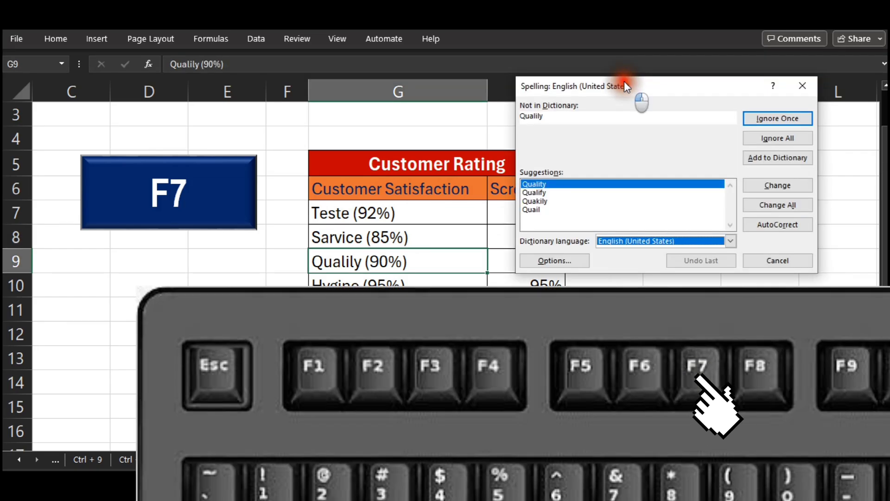
left_click_drag(624, 82, 676, 94)
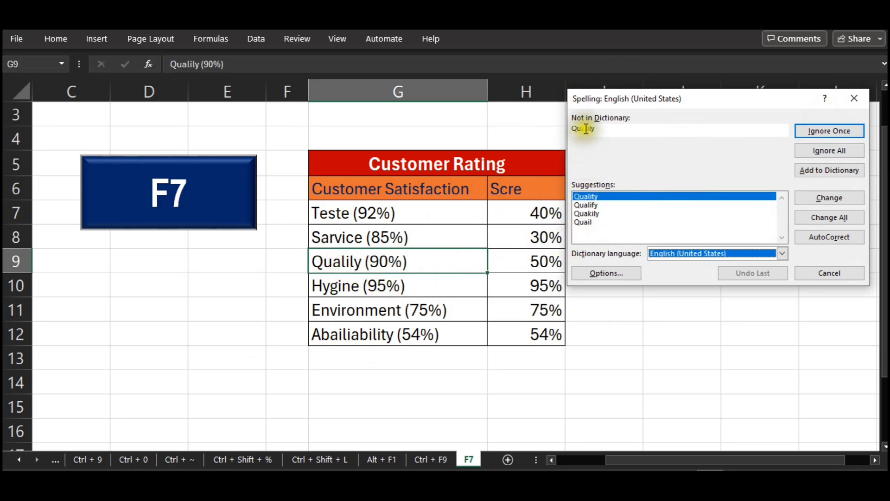
left_click(590, 196)
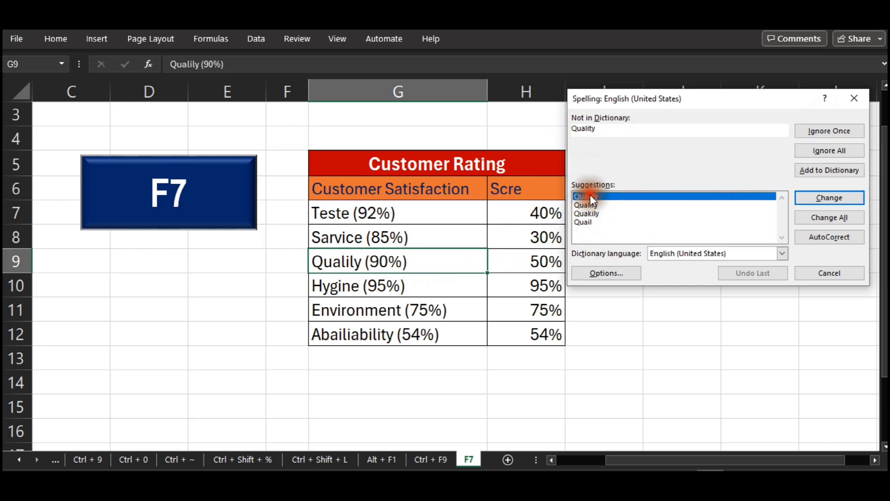
left_click(827, 198)
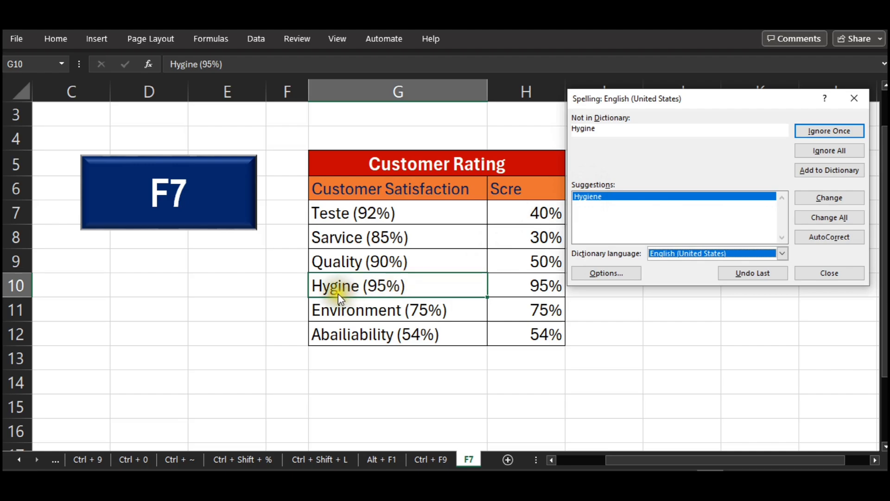
left_click(821, 199)
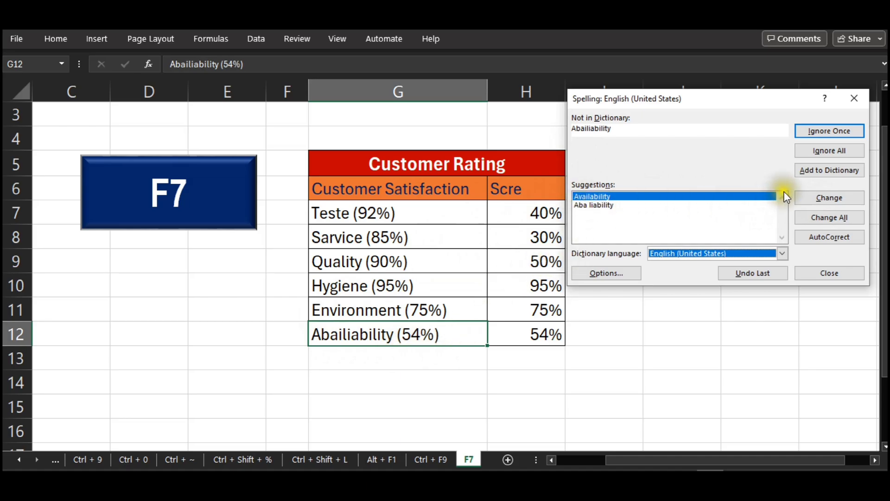
left_click(819, 200)
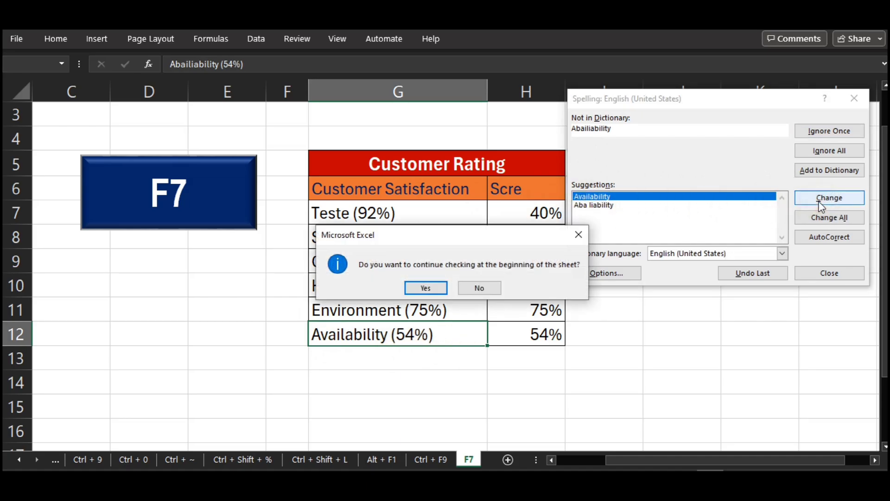
Continue the spelling check from the beginning of the sheet, changing "Scre" to "Score" and "Sarvice" to "Service", and finish the check.
left_click(420, 288)
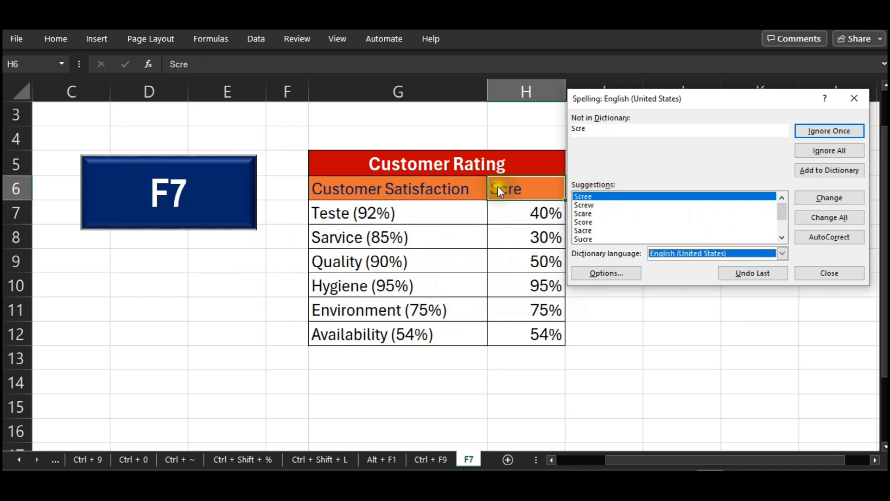
left_click(586, 223)
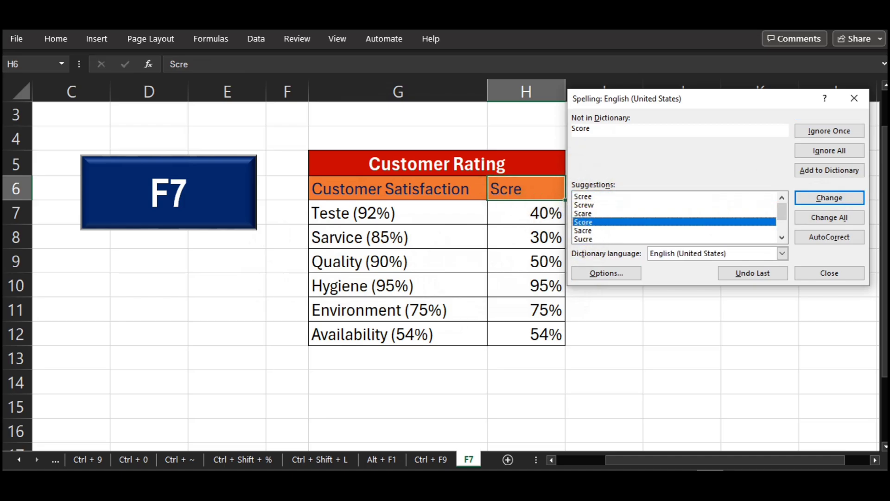
left_click(819, 194)
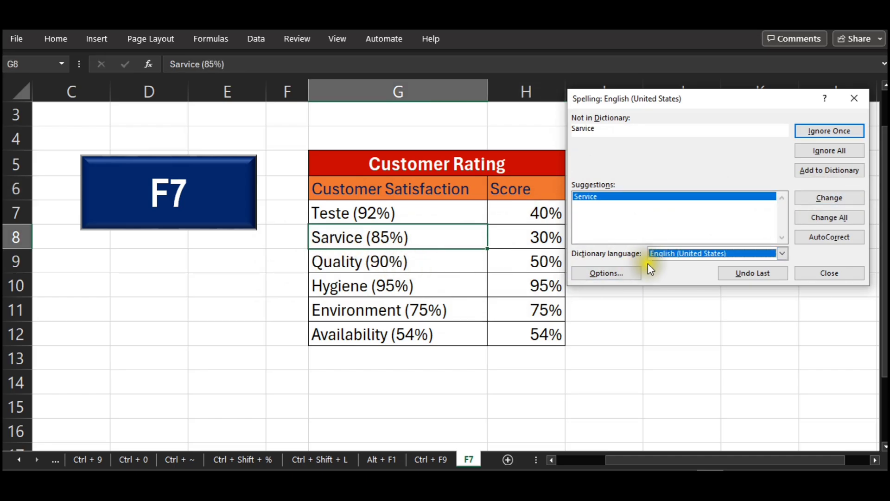
left_click(832, 197)
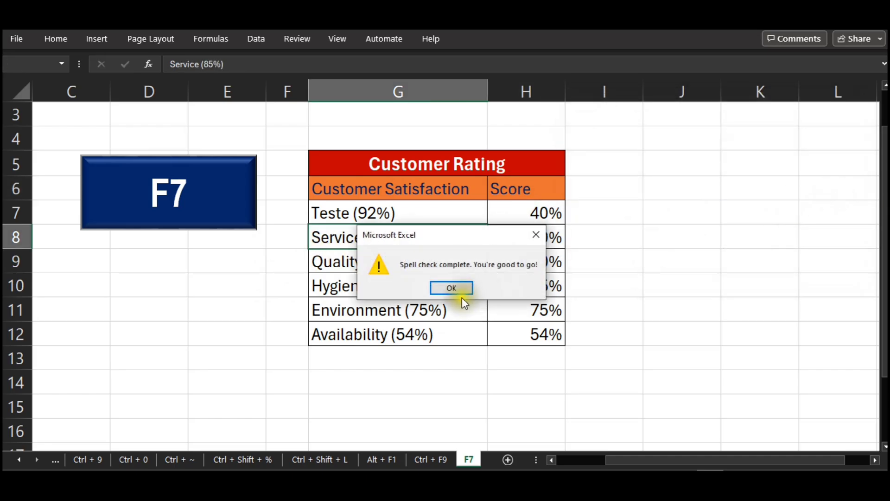
left_click(457, 288)
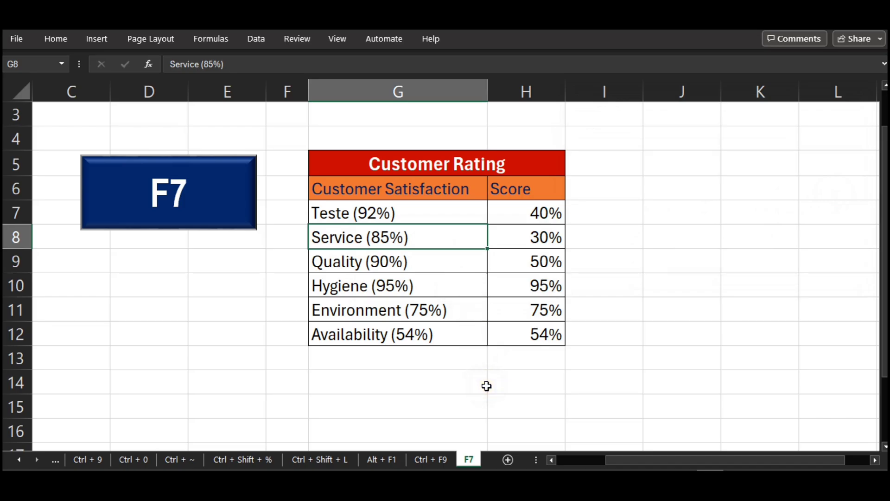
Return to the "Top 10 Excel Shortcuts" overview worksheet.
left_click(54, 459)
left_click(55, 459)
left_click(54, 459)
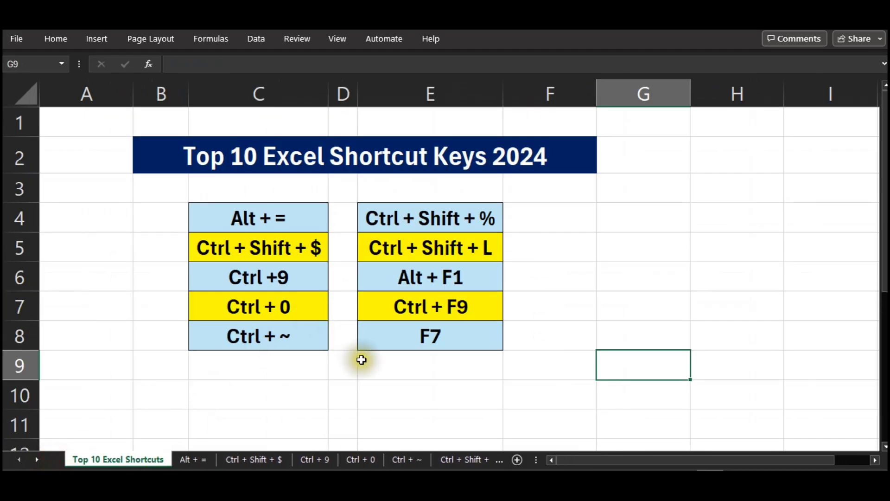